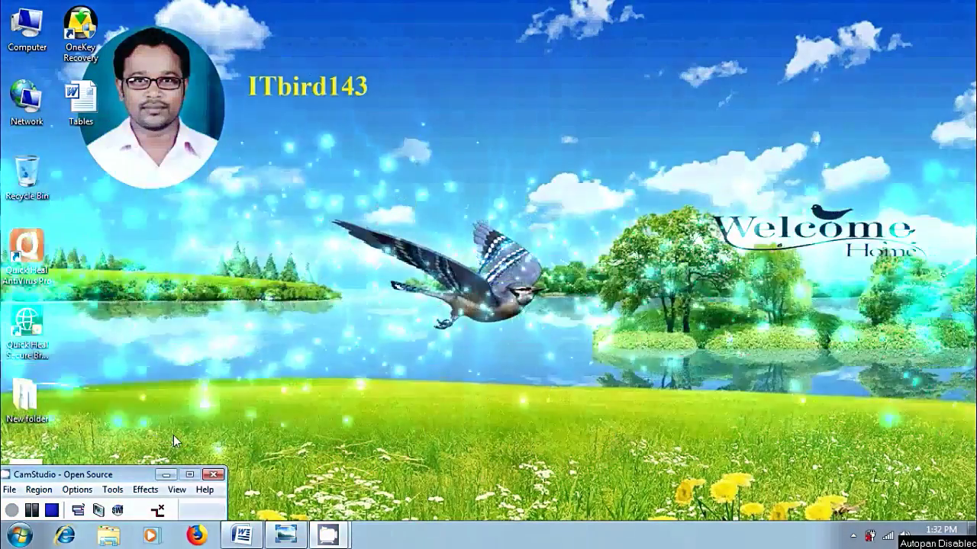
Step: Bring the 'format table' title slide (ITBIRD143 Formatting Tables) to the front in Windows Photo Viewer
{"action": "left_click", "coordinate": [285, 535]}
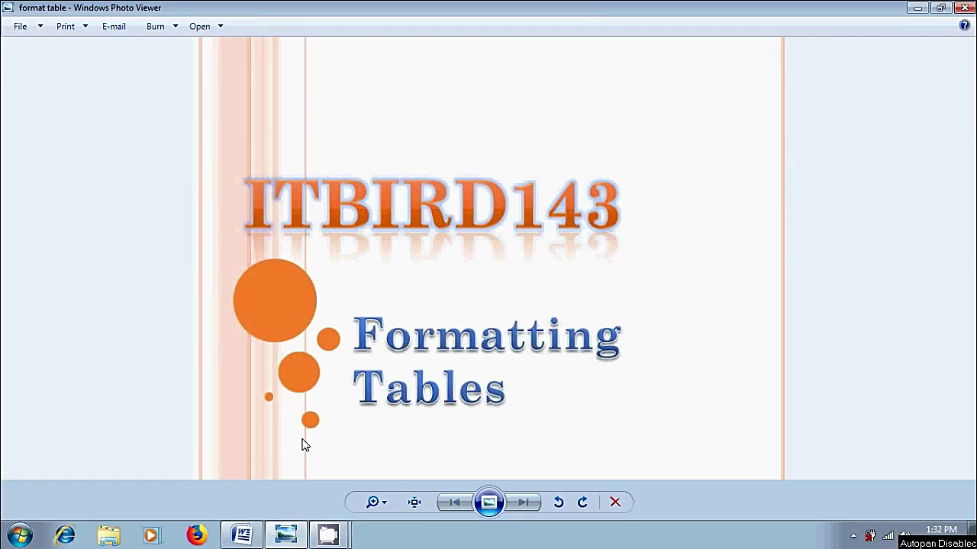
Step: Switch to the Tables document and enter the heading Item1 in the first table cell
{"action": "left_click", "coordinate": [238, 535]}
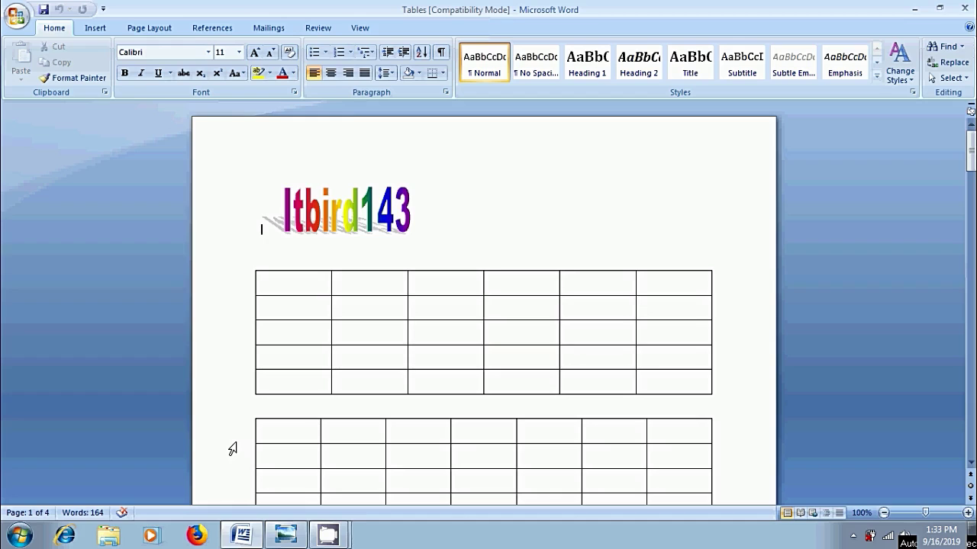
{"action": "left_click", "coordinate": [277, 279]}
{"action": "left_click", "coordinate": [402, 28]}
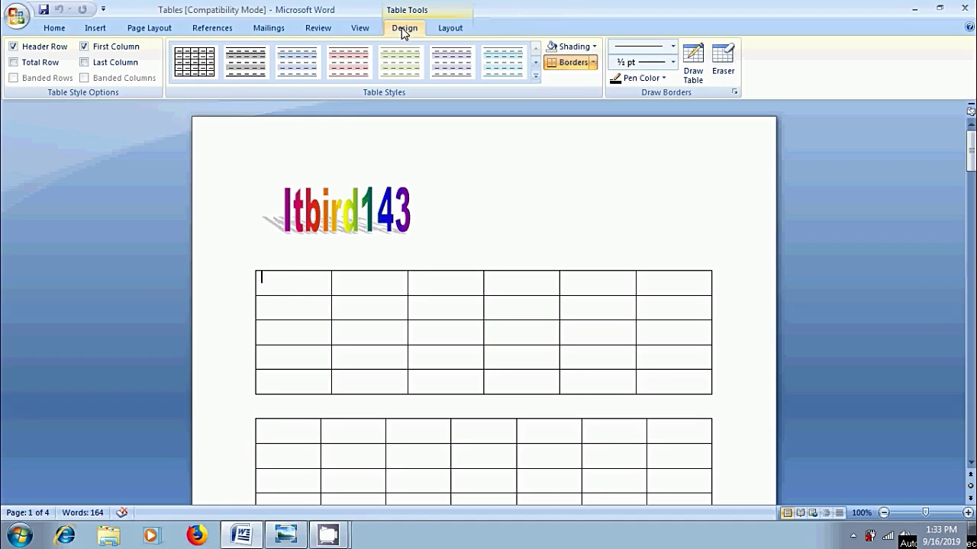
{"action": "left_click", "coordinate": [457, 27]}
{"action": "left_click", "coordinate": [404, 27]}
{"action": "type", "text": "Item1"}
{"action": "key", "text": "Tab"}
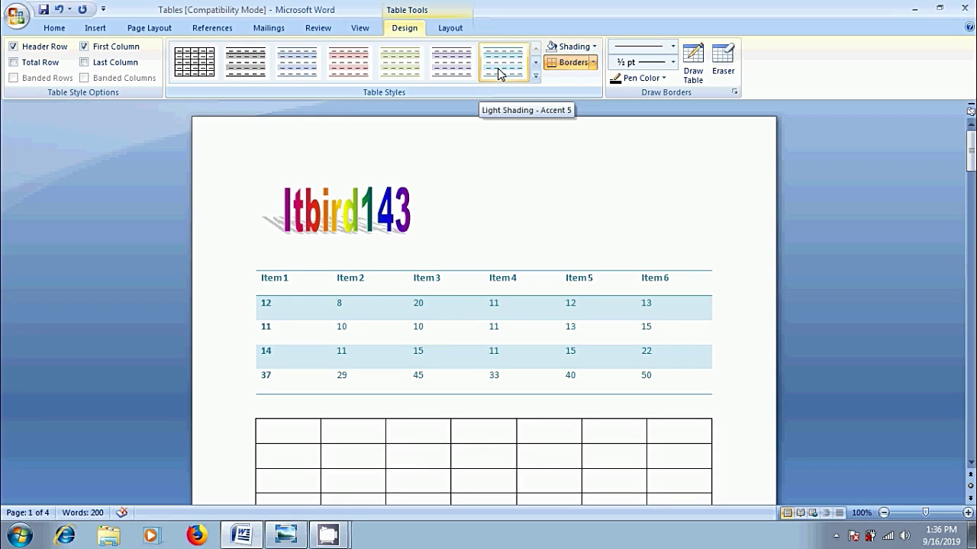
Step: Apply the built-in table style with a black header row and grey banded rows
{"action": "left_click", "coordinate": [536, 77]}
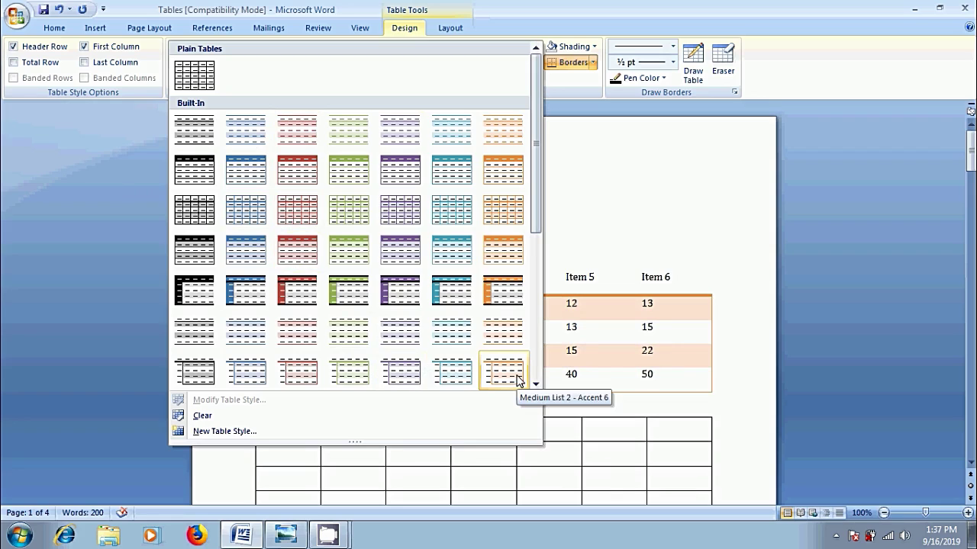
{"action": "left_click", "coordinate": [183, 240]}
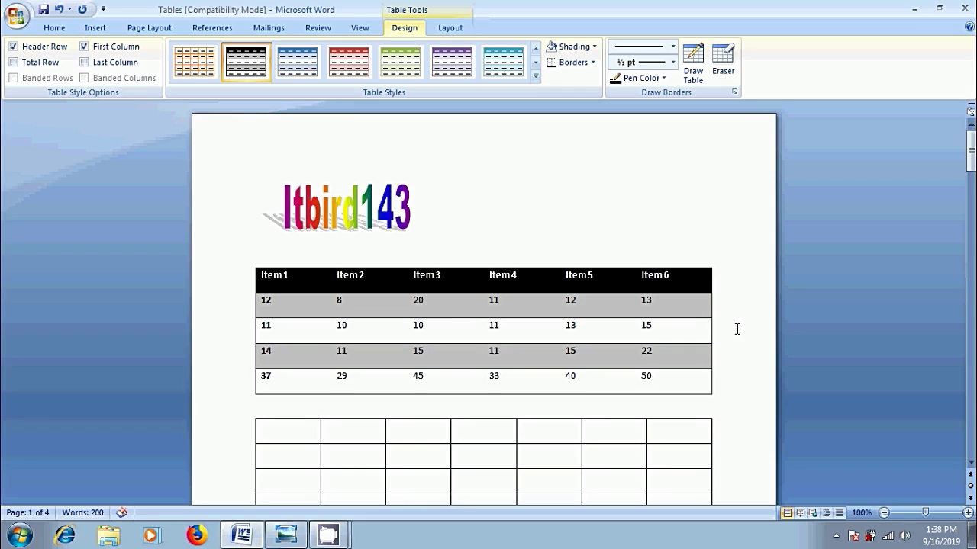
Step: Turn on the Total Row and Last Column table style options
{"action": "left_click", "coordinate": [13, 63]}
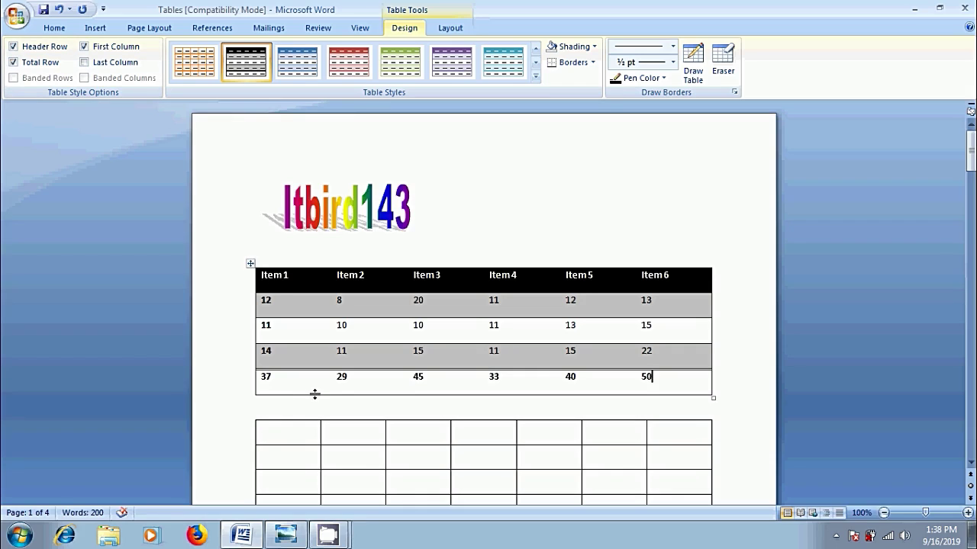
{"action": "left_click", "coordinate": [84, 62]}
Step: Shade the 12 cell dark orange and the 20 cell under Item3 purple
{"action": "double_click", "coordinate": [265, 300]}
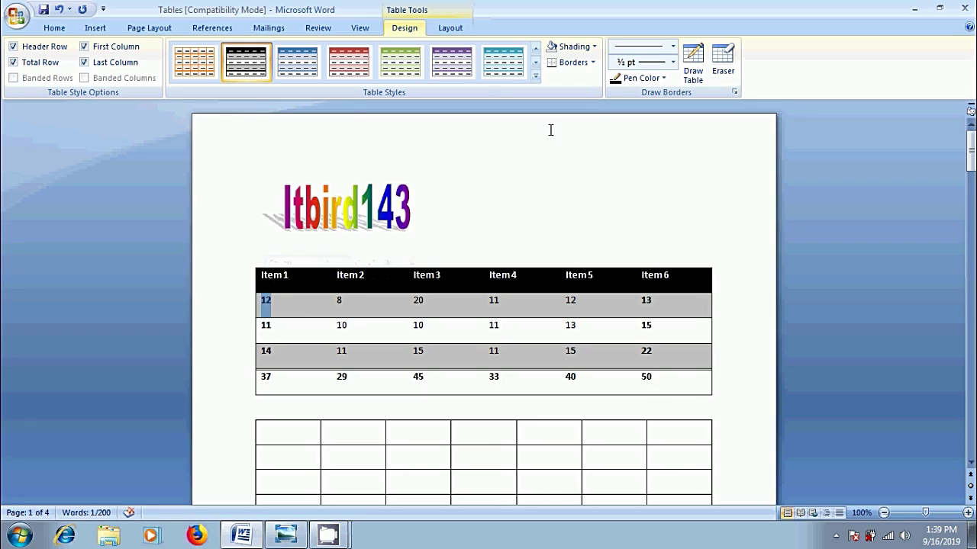
{"action": "left_click", "coordinate": [593, 47]}
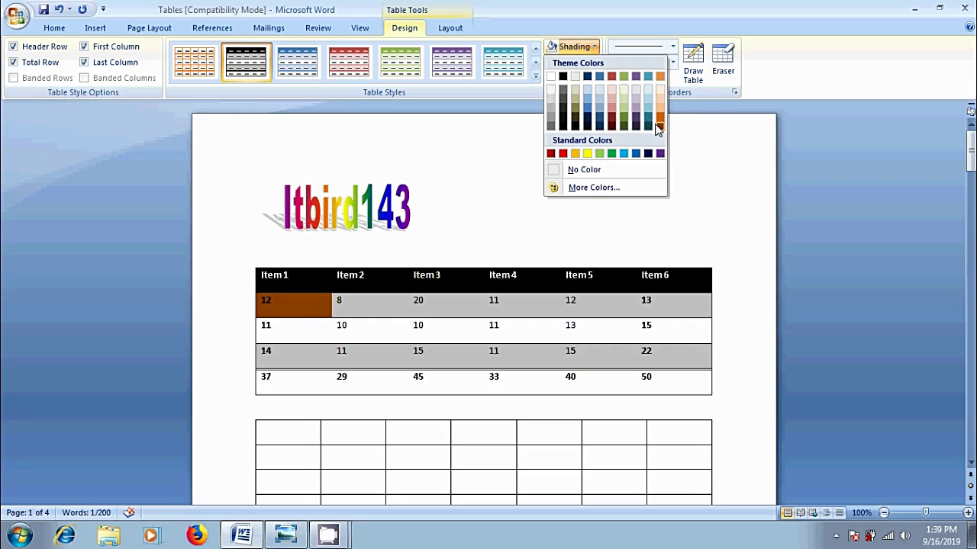
{"action": "left_click", "coordinate": [658, 126]}
{"action": "double_click", "coordinate": [418, 302]}
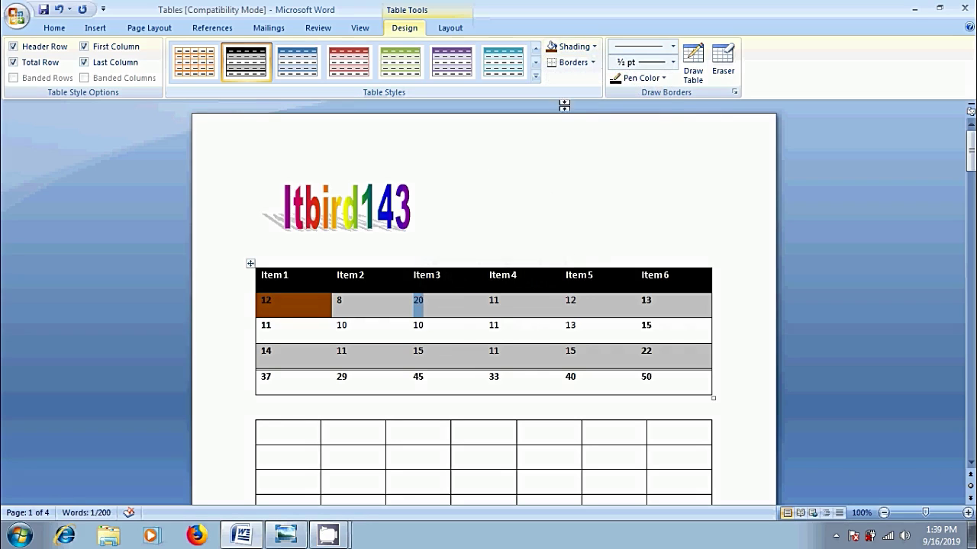
{"action": "left_click", "coordinate": [594, 47]}
{"action": "left_click", "coordinate": [634, 115]}
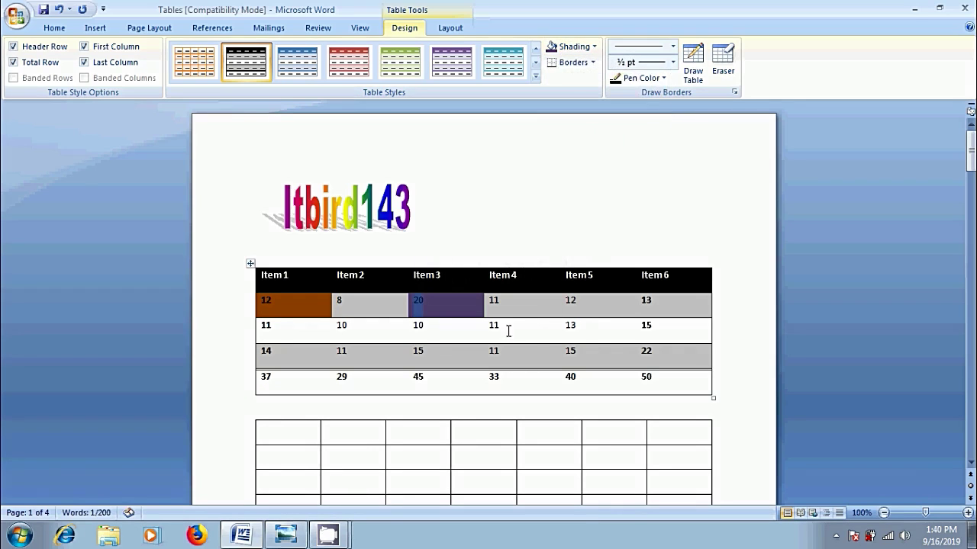
Step: Shade the 13 cell under Item5 with a custom cyan (RGB 12, 238, 244)
{"action": "double_click", "coordinate": [571, 326]}
{"action": "left_click", "coordinate": [594, 46]}
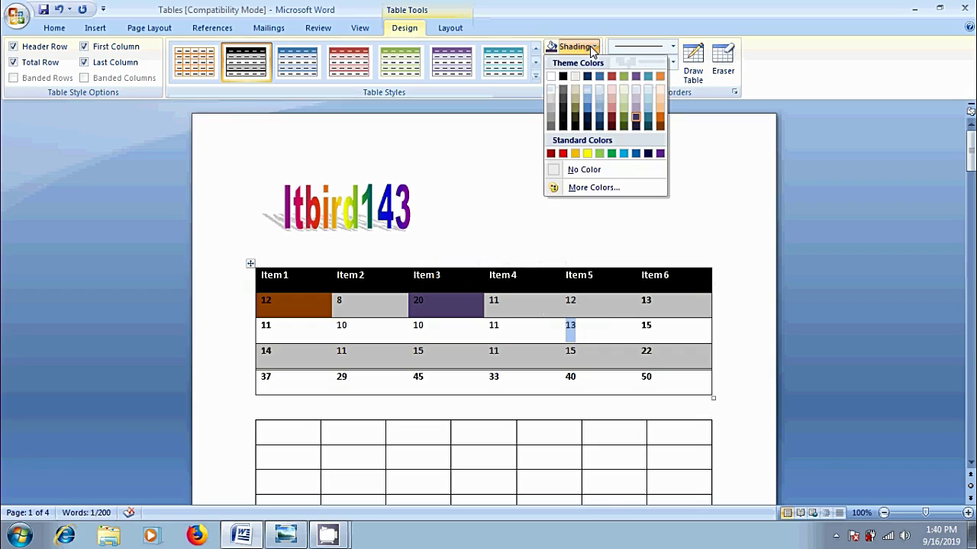
{"action": "left_click", "coordinate": [575, 153]}
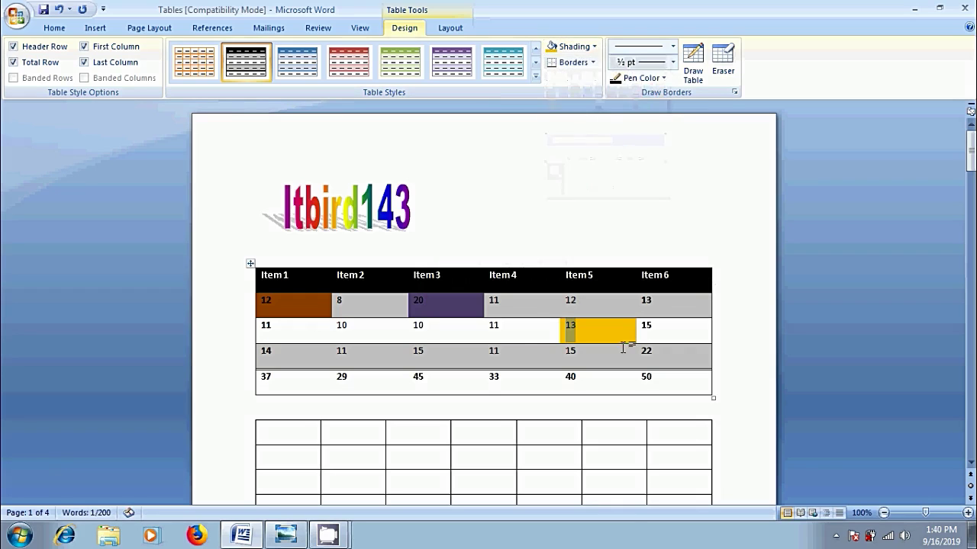
{"action": "left_click", "coordinate": [594, 46]}
{"action": "left_click", "coordinate": [602, 188]}
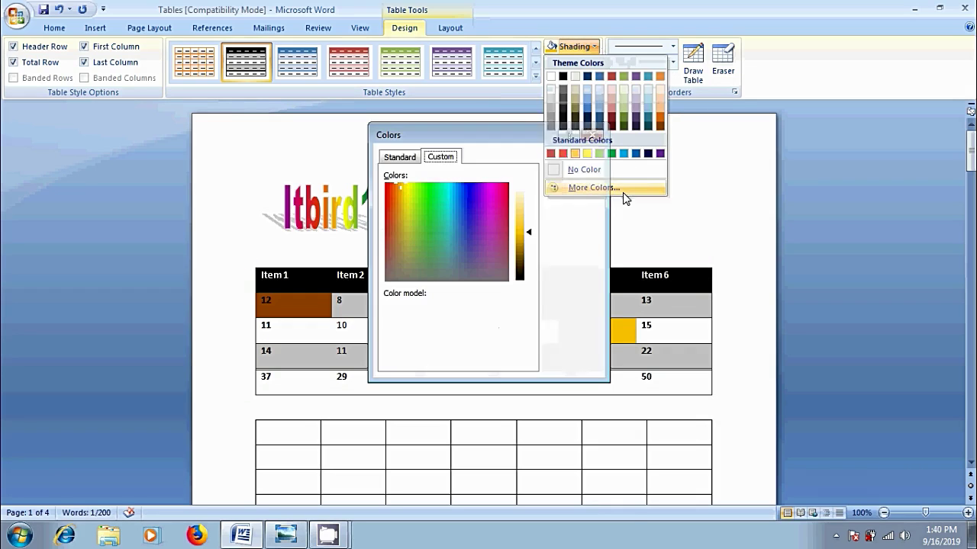
{"action": "left_click", "coordinate": [447, 191]}
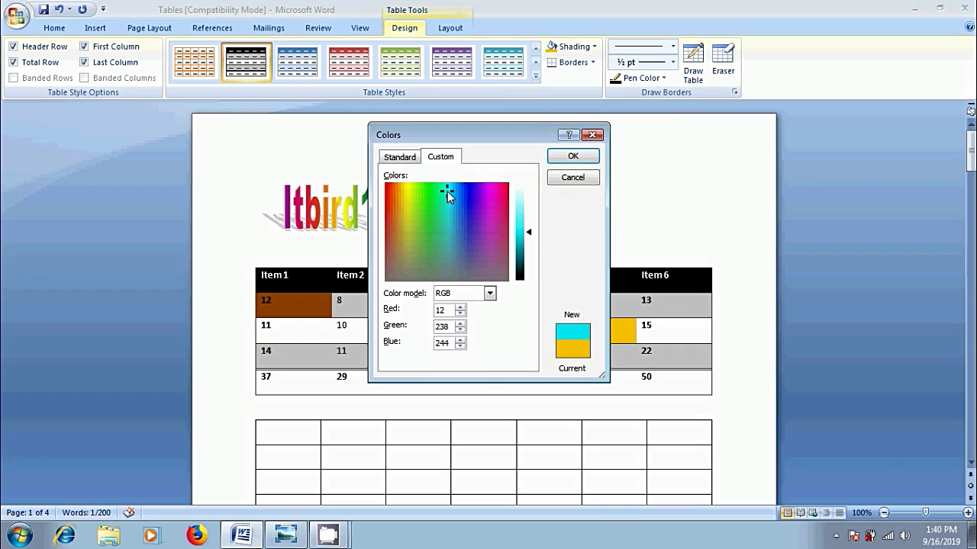
{"action": "left_click", "coordinate": [574, 157]}
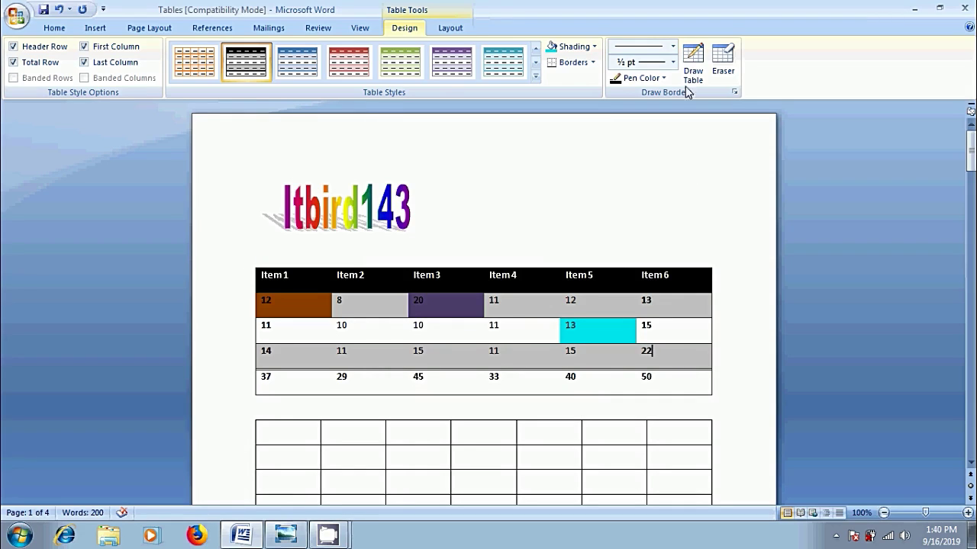
Step: Add a left border to the 22 cell and all borders to the 11 cell
{"action": "left_click", "coordinate": [593, 62]}
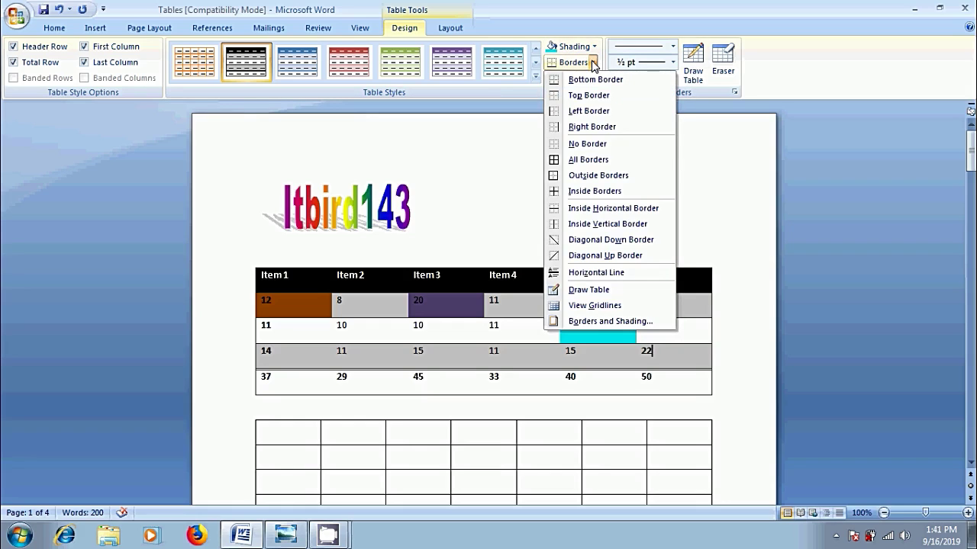
{"action": "left_click", "coordinate": [610, 113]}
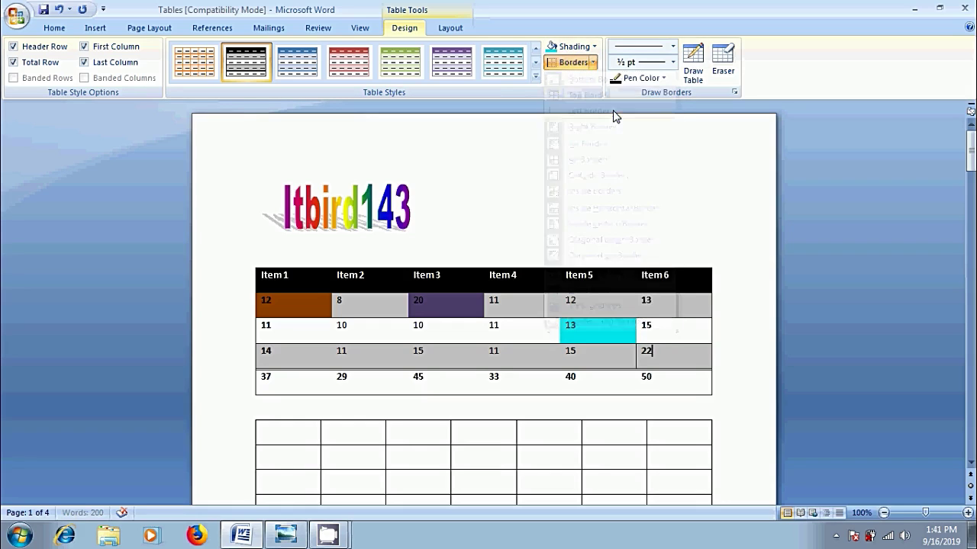
{"action": "left_click", "coordinate": [506, 356]}
{"action": "left_click", "coordinate": [592, 63]}
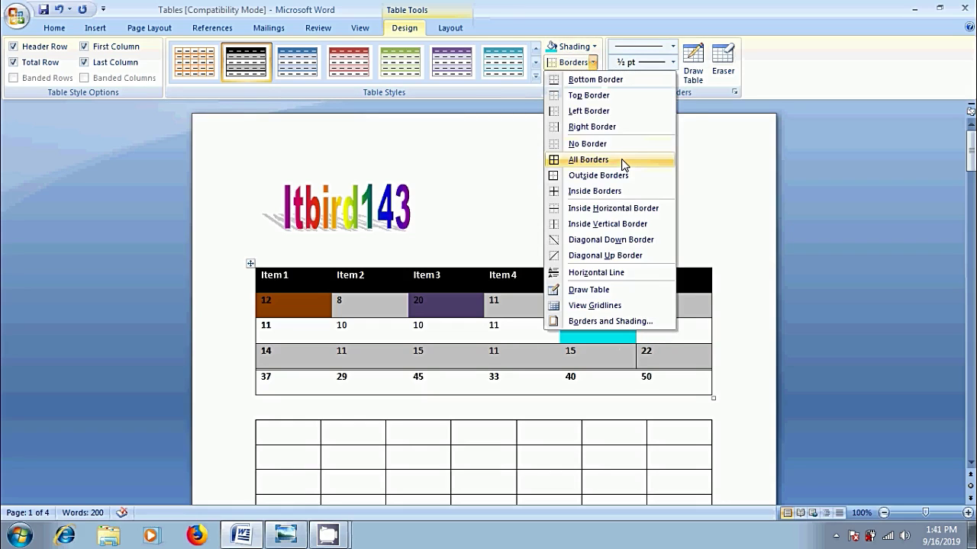
{"action": "left_click", "coordinate": [622, 160]}
{"action": "left_click", "coordinate": [426, 326]}
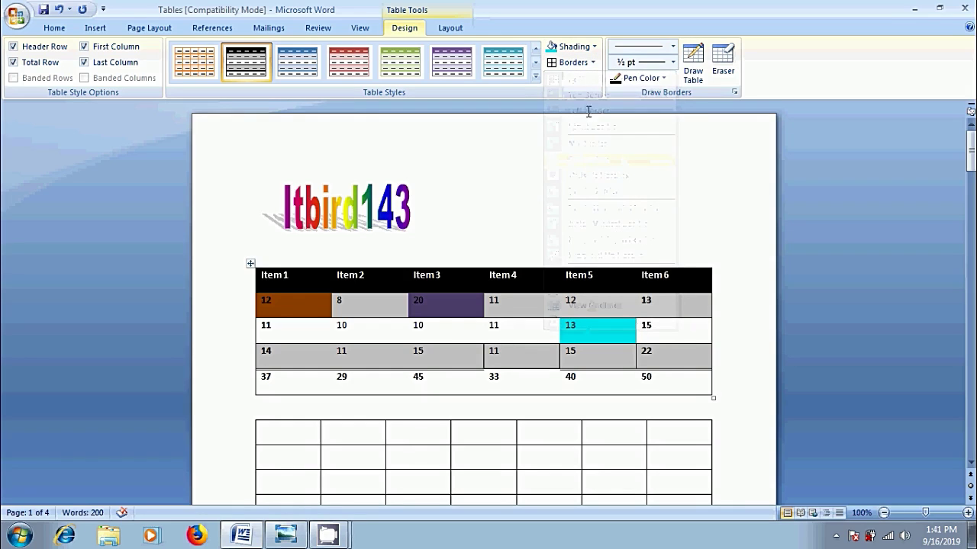
{"action": "left_click", "coordinate": [593, 63]}
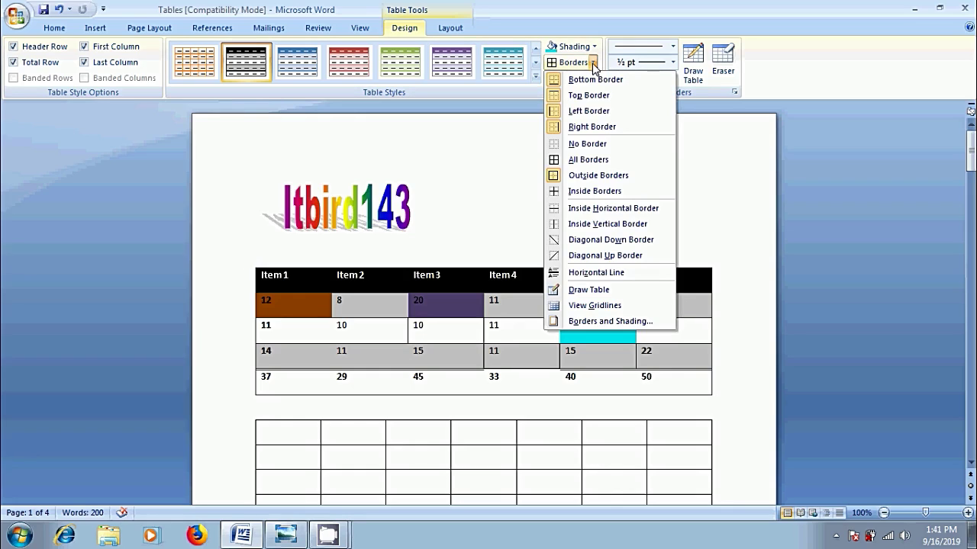
Step: Give only the 10 cell a dotted, light-orange, 1½ pt box border
{"action": "left_click", "coordinate": [627, 322]}
{"action": "mouse_move", "coordinate": [488, 119]}
{"action": "left_mouse_down"}
{"action": "mouse_move", "coordinate": [566, 145]}
{"action": "mouse_move", "coordinate": [754, 140]}
{"action": "left_mouse_up"}
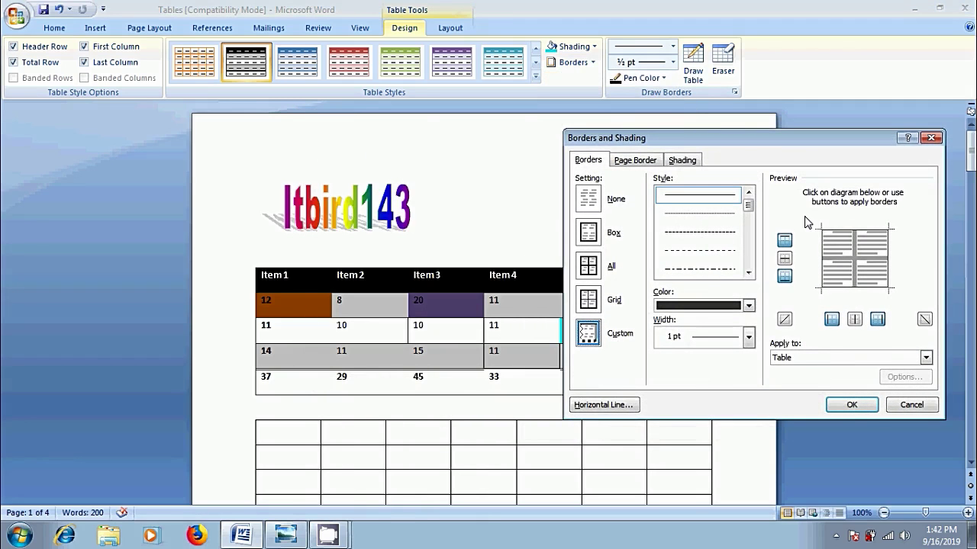
{"action": "left_click", "coordinate": [589, 235]}
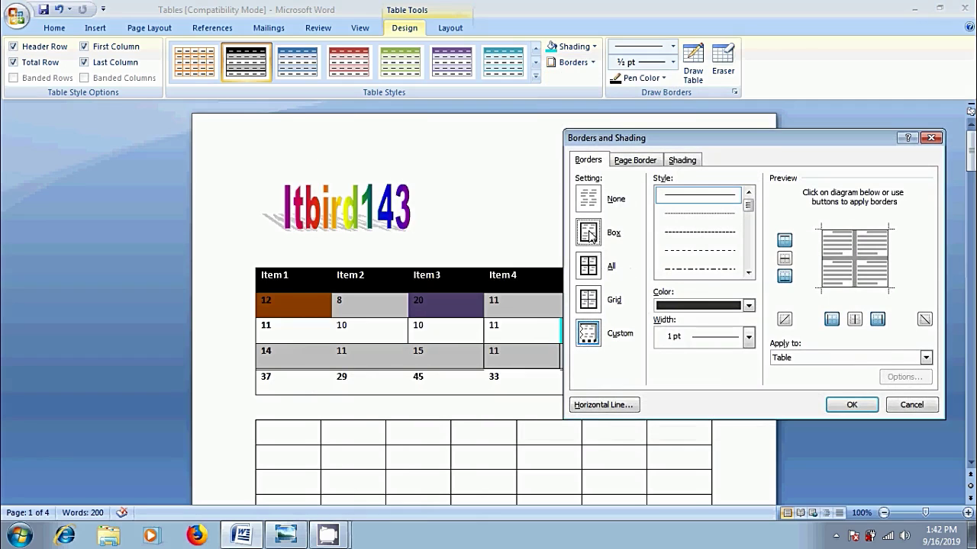
{"action": "left_click", "coordinate": [720, 216]}
{"action": "left_click", "coordinate": [747, 305]}
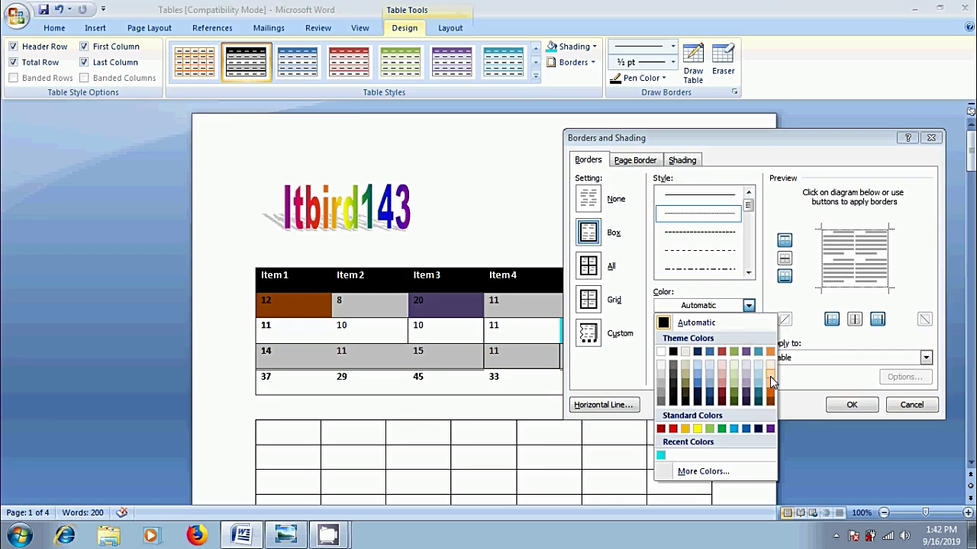
{"action": "left_click", "coordinate": [770, 376]}
{"action": "left_click", "coordinate": [748, 336]}
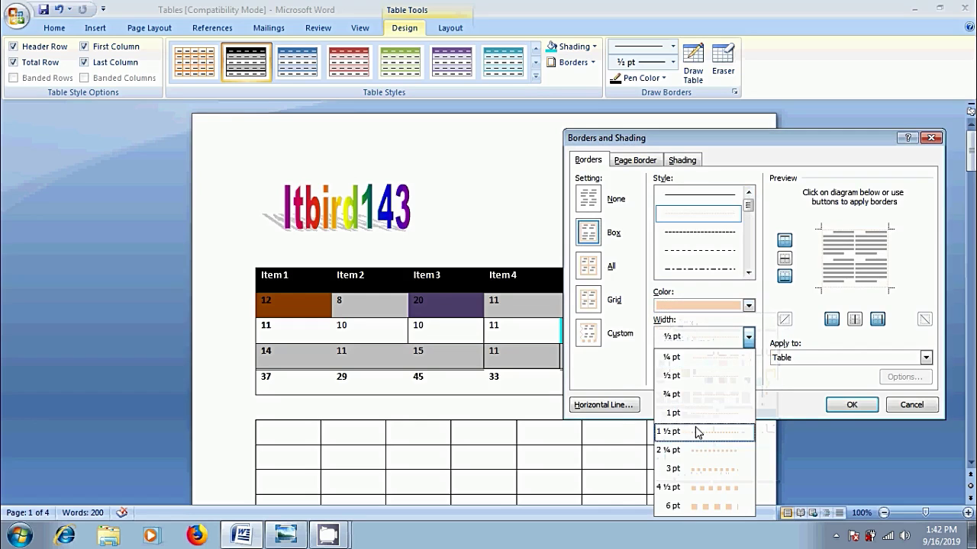
{"action": "left_click", "coordinate": [690, 493]}
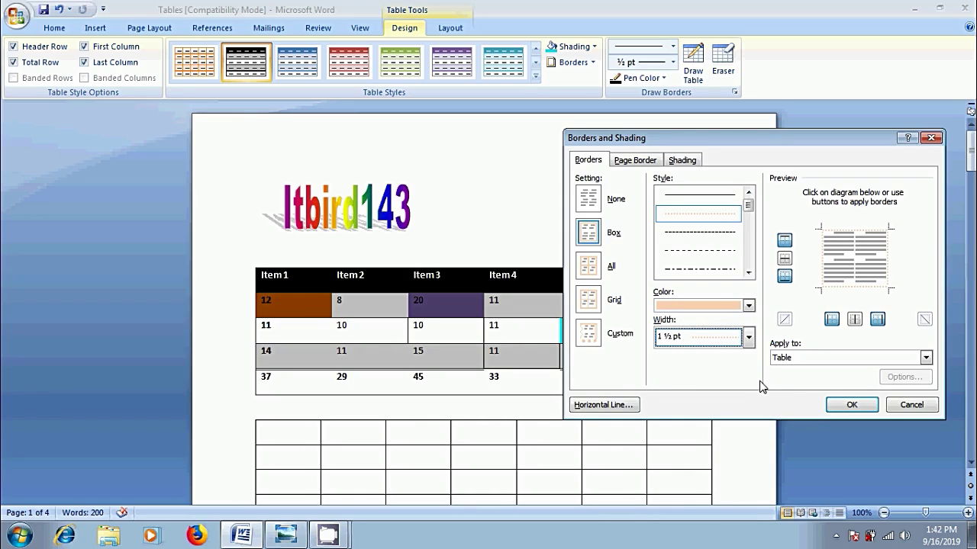
{"action": "left_click", "coordinate": [925, 358]}
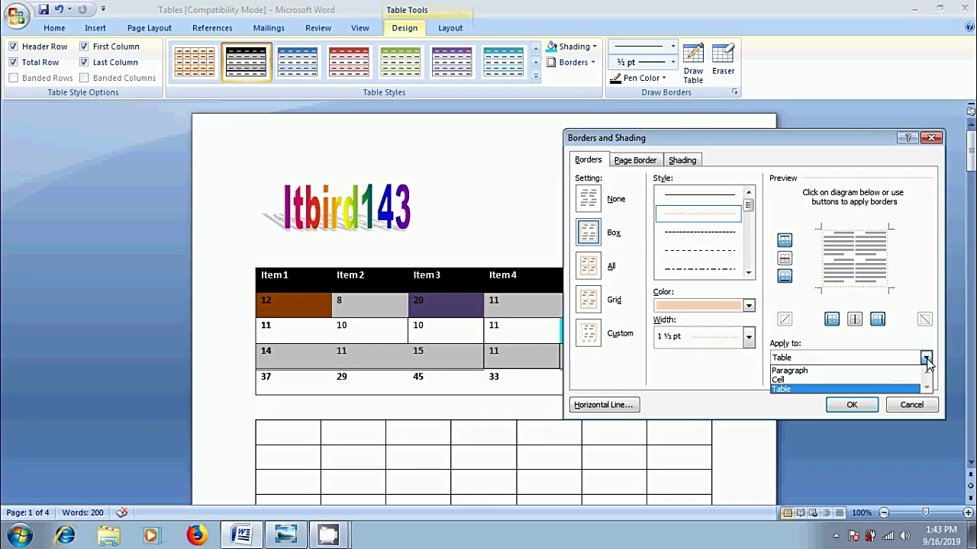
{"action": "left_click", "coordinate": [861, 372]}
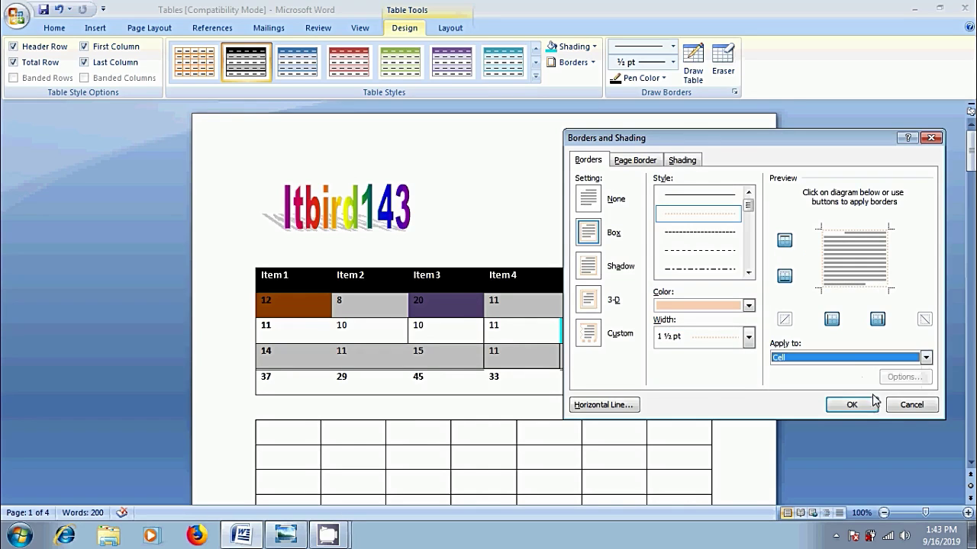
{"action": "left_click", "coordinate": [853, 405]}
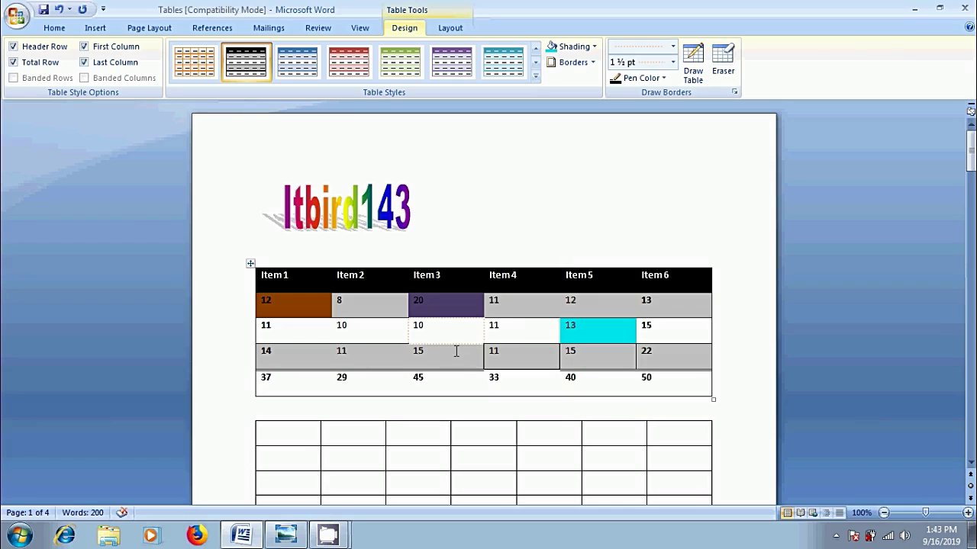
Step: Apply solid light-purple 2¼ pt borders to all cells of the whole table
{"action": "left_click", "coordinate": [593, 62]}
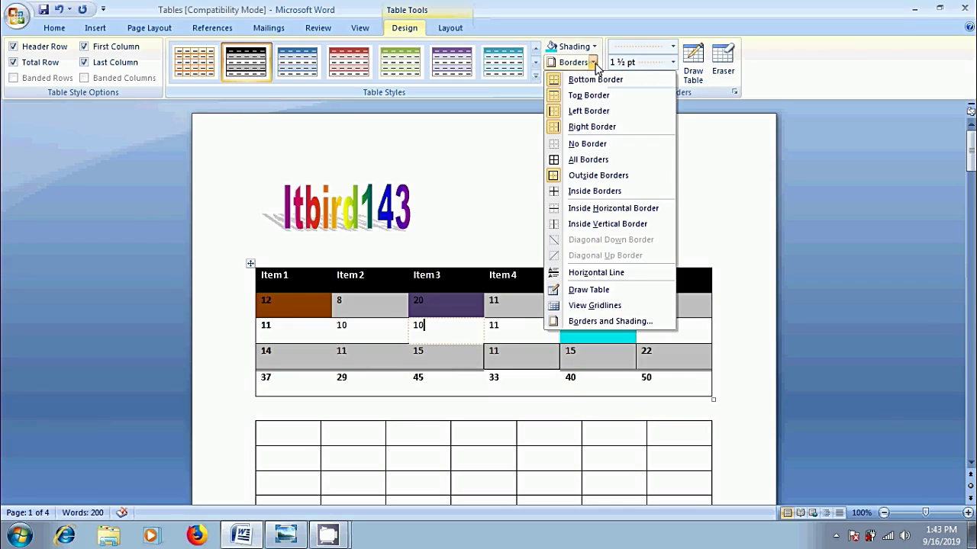
{"action": "left_click", "coordinate": [619, 322]}
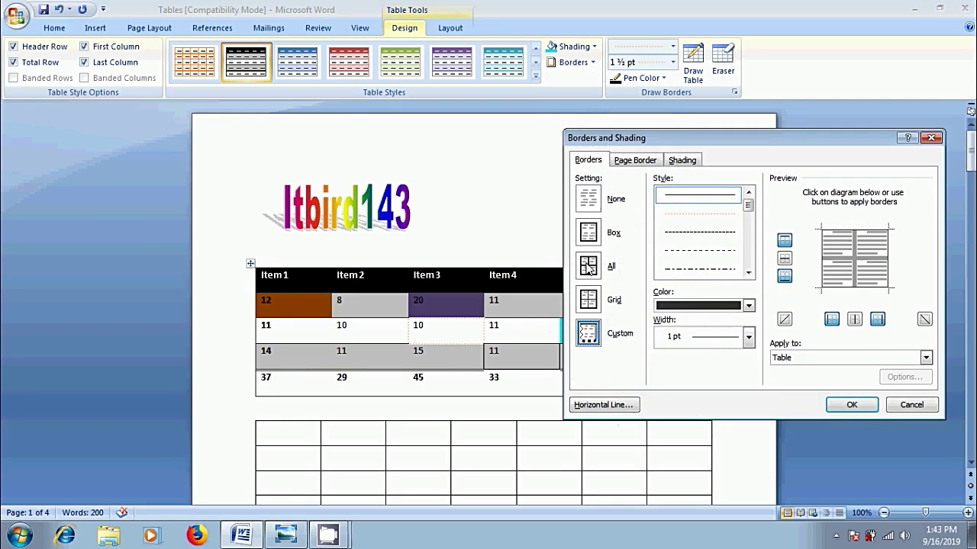
{"action": "left_click", "coordinate": [588, 265]}
{"action": "left_click", "coordinate": [748, 305]}
{"action": "left_click", "coordinate": [746, 374]}
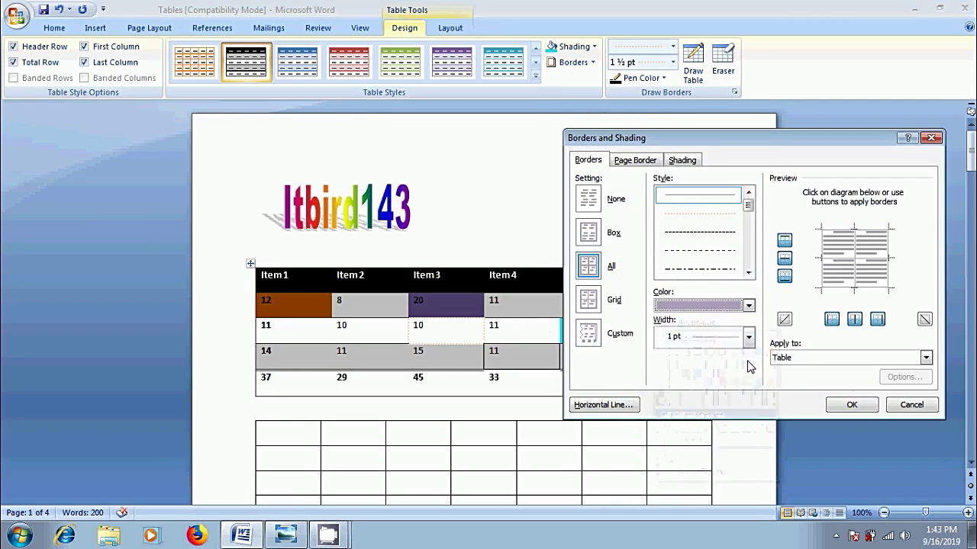
{"action": "left_click", "coordinate": [749, 336]}
{"action": "left_click", "coordinate": [714, 455]}
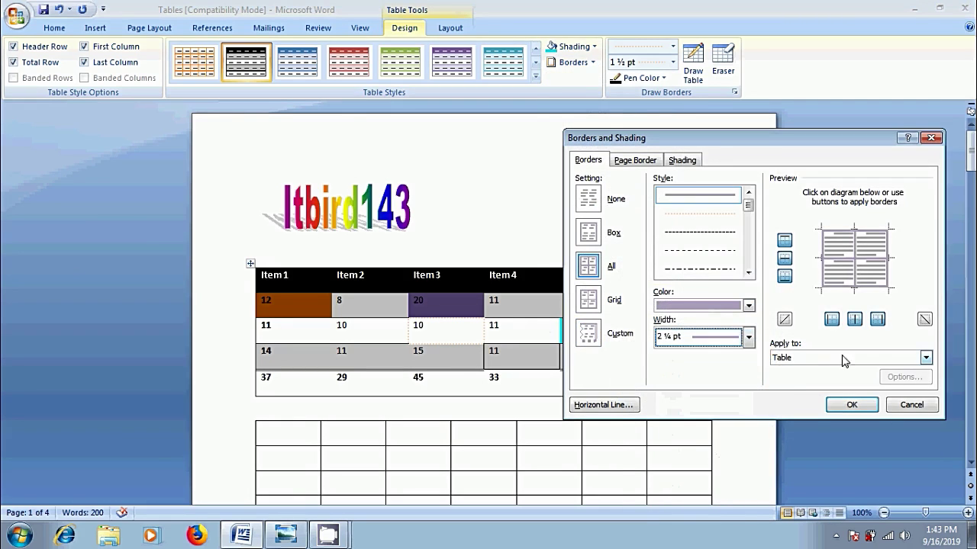
{"action": "left_click", "coordinate": [925, 359]}
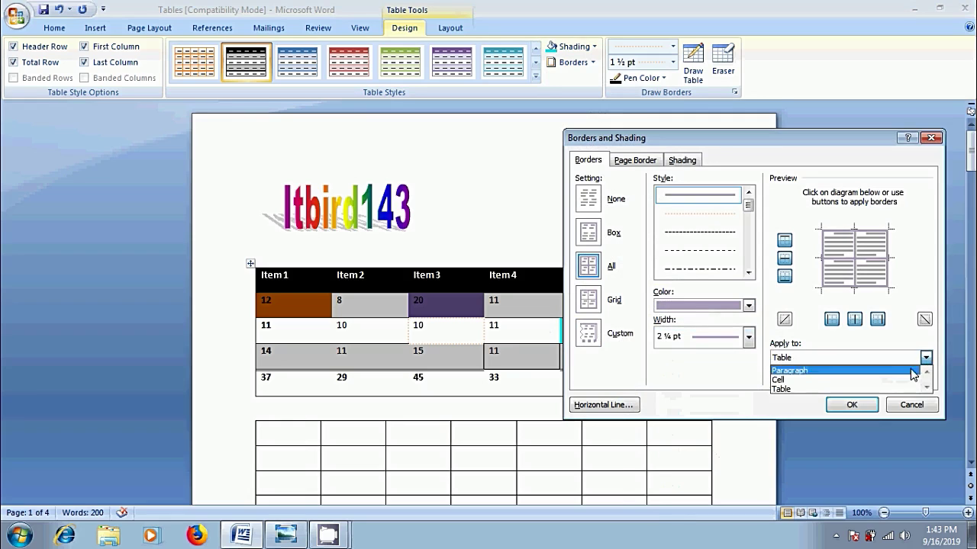
{"action": "left_click", "coordinate": [851, 390]}
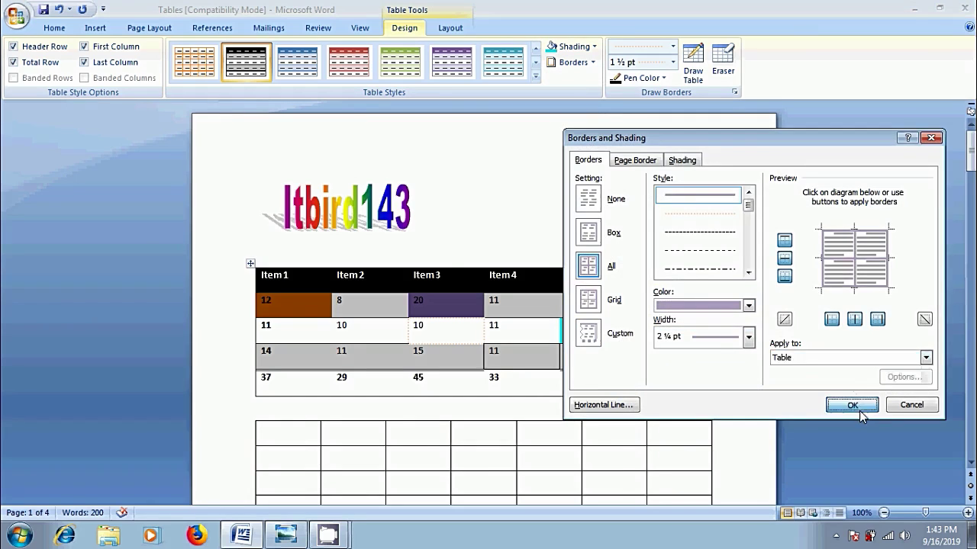
{"action": "left_click", "coordinate": [852, 405]}
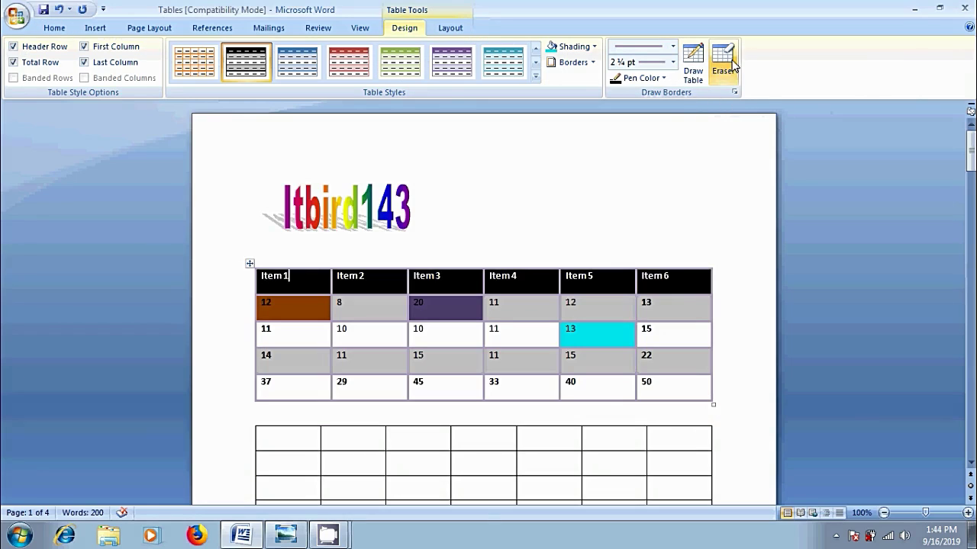
Step: Erase partitions to merge the Item5 and Item6 cells, the two 11 cells, and 15 with 45
{"action": "left_click", "coordinate": [731, 65]}
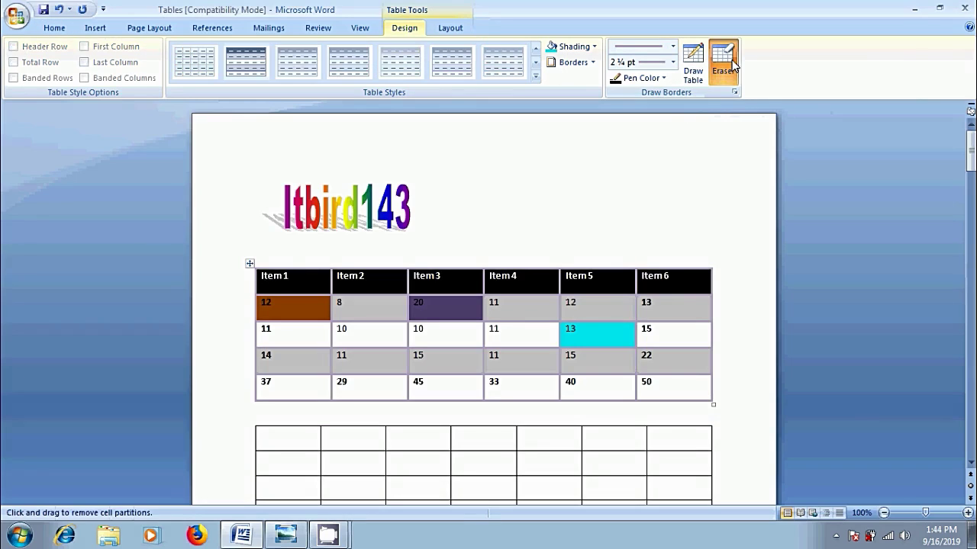
{"action": "left_click", "coordinate": [675, 318]}
{"action": "left_click", "coordinate": [594, 319]}
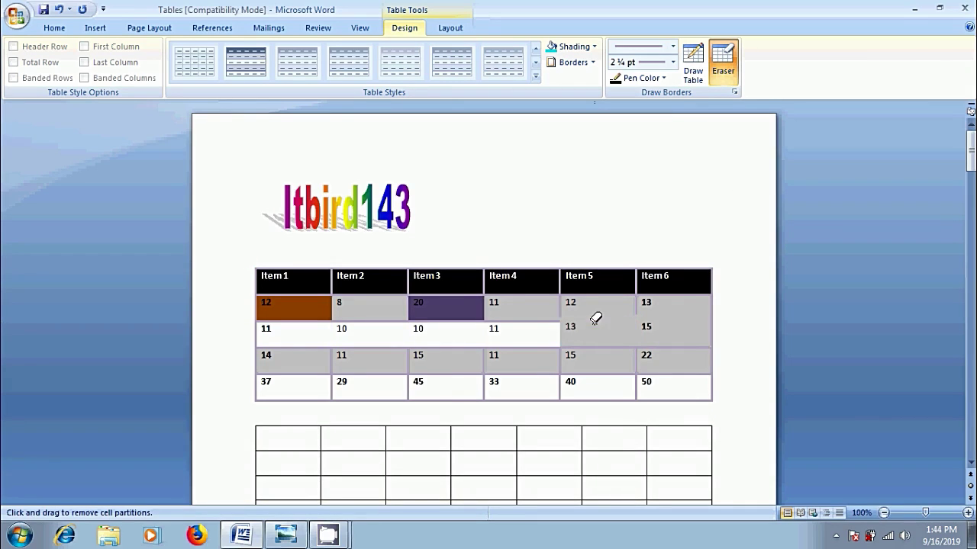
{"action": "left_click", "coordinate": [518, 347]}
{"action": "left_click_drag", "start_coordinate": [438, 373], "coordinate": [482, 373]}
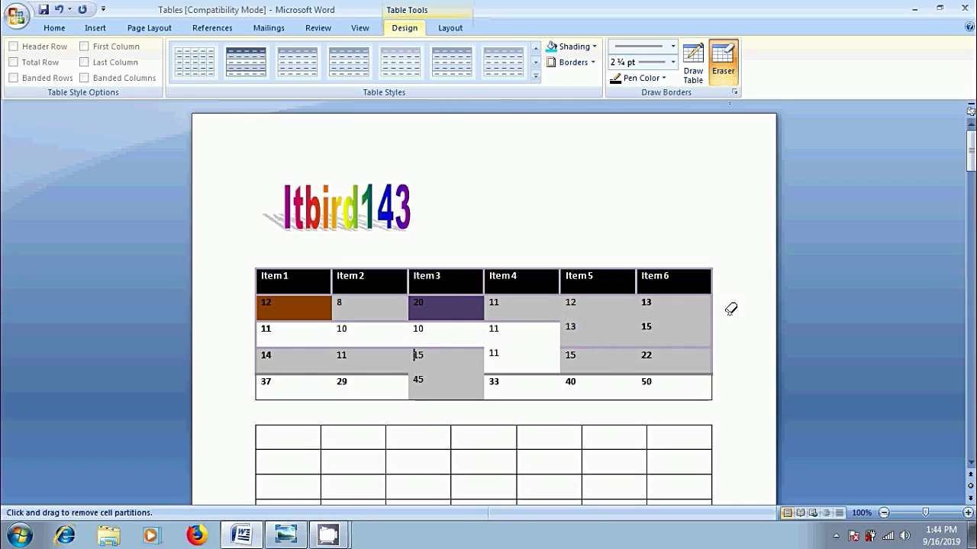
{"action": "key", "text": "Escape"}
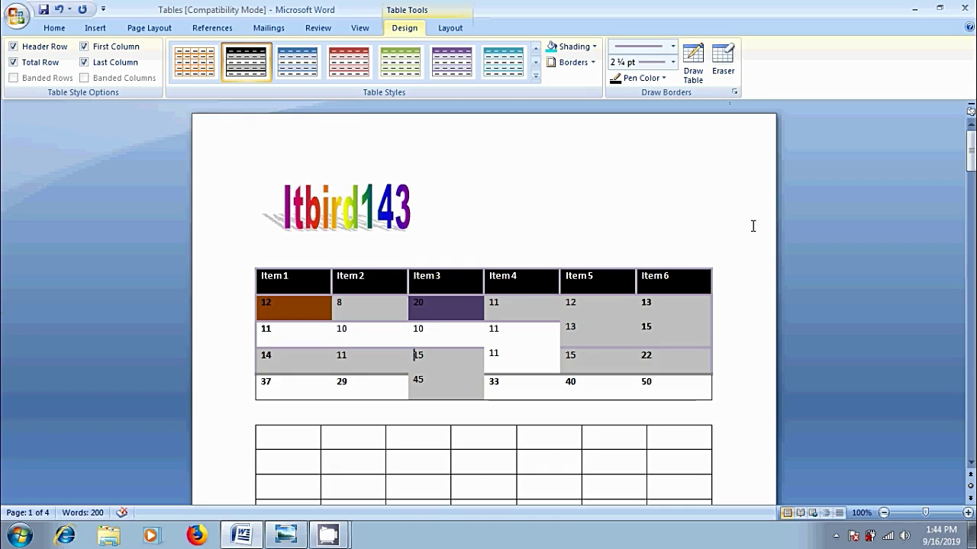
Step: Redraw dividing lines to split the merged Item5 and Item6 cells again
{"action": "left_click", "coordinate": [693, 65]}
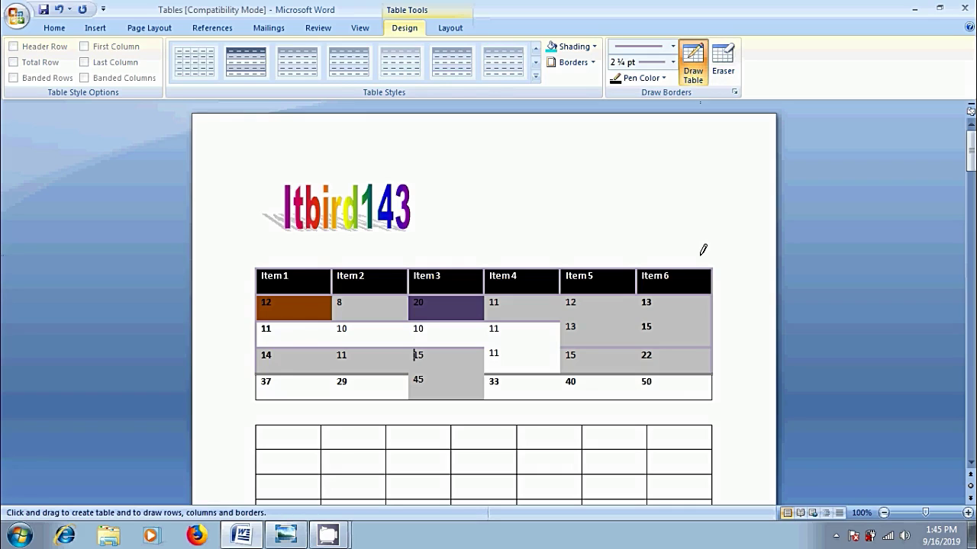
{"action": "mouse_move", "coordinate": [564, 322]}
{"action": "left_mouse_down"}
{"action": "mouse_move", "coordinate": [649, 323]}
{"action": "mouse_move", "coordinate": [638, 329]}
{"action": "mouse_move", "coordinate": [637, 374]}
{"action": "left_mouse_up"}
{"action": "left_click_drag", "start_coordinate": [486, 315], "coordinate": [488, 366]}
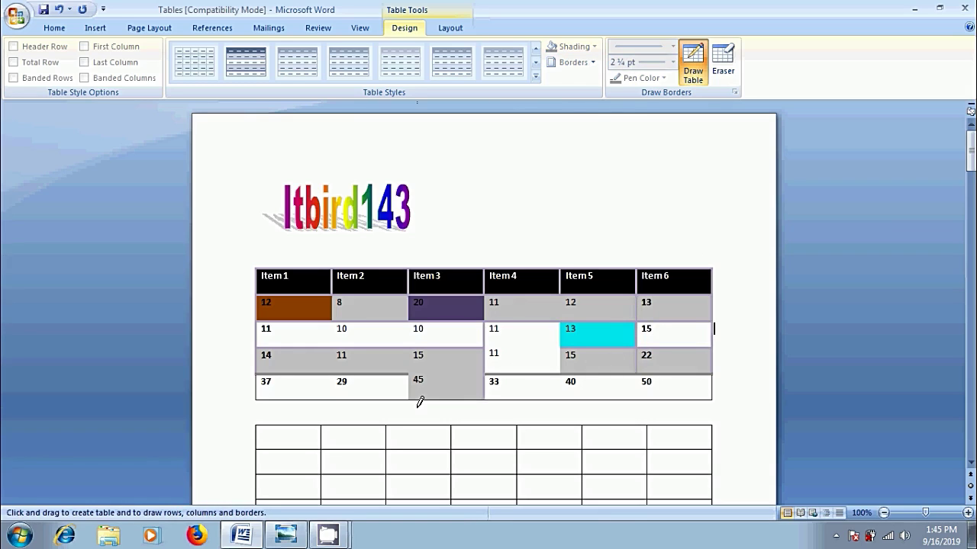
{"action": "key", "text": "Escape"}
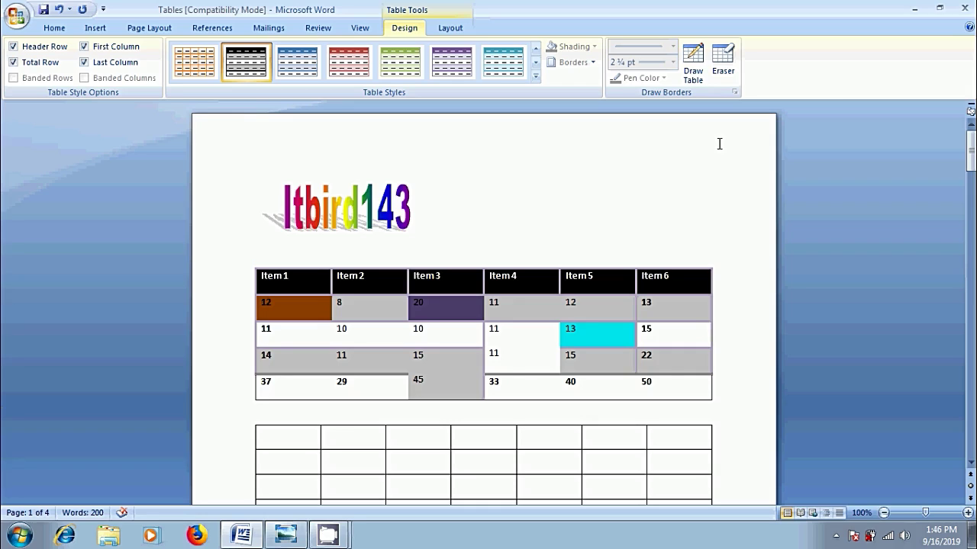
Step: Draw a new empty one-cell table beside the Itbird143 logo
{"action": "left_click", "coordinate": [697, 79]}
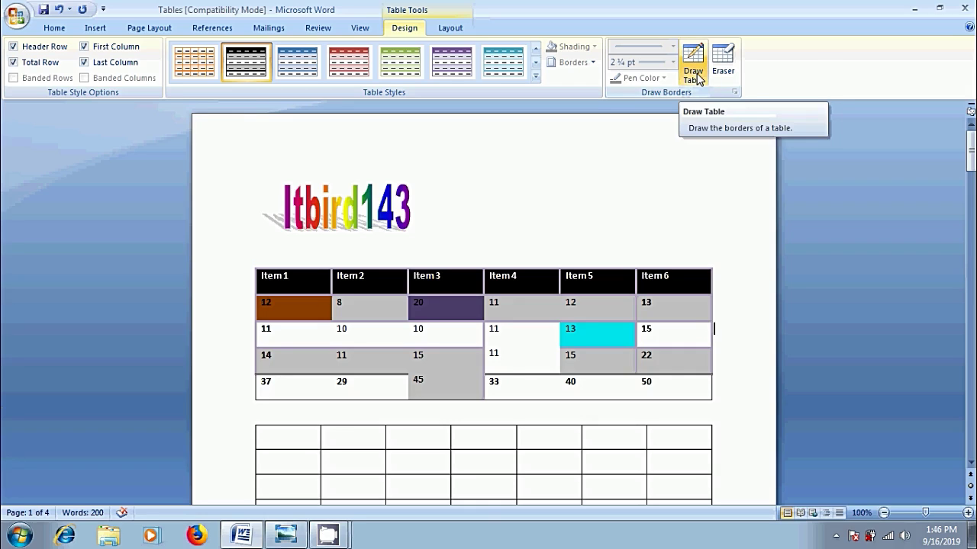
{"action": "left_click", "coordinate": [697, 78]}
{"action": "mouse_move", "coordinate": [452, 199]}
{"action": "left_mouse_down"}
{"action": "mouse_move", "coordinate": [473, 210]}
{"action": "mouse_move", "coordinate": [638, 228]}
{"action": "left_mouse_up"}
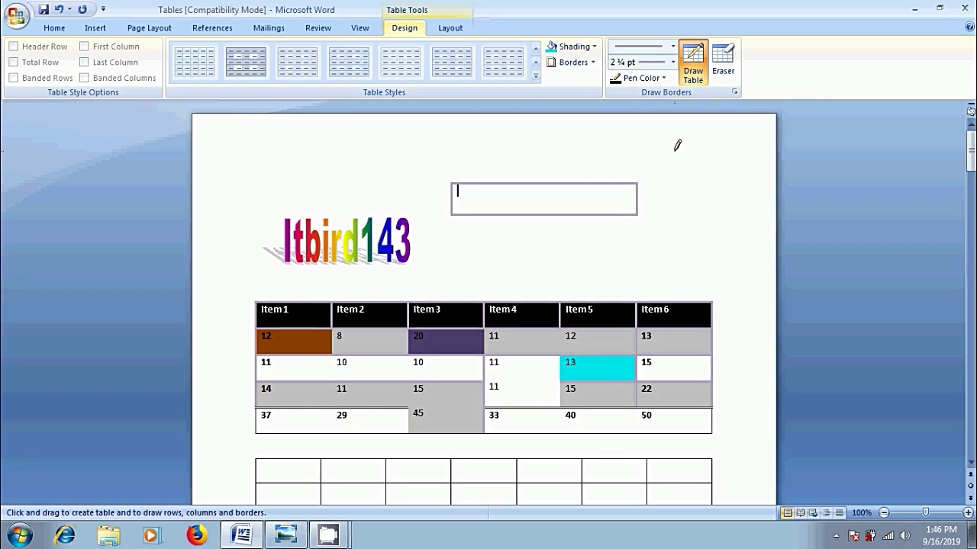
Step: Set the Draw Table pen to orange, 3 pt weight, thick solid line style
{"action": "left_click", "coordinate": [660, 79]}
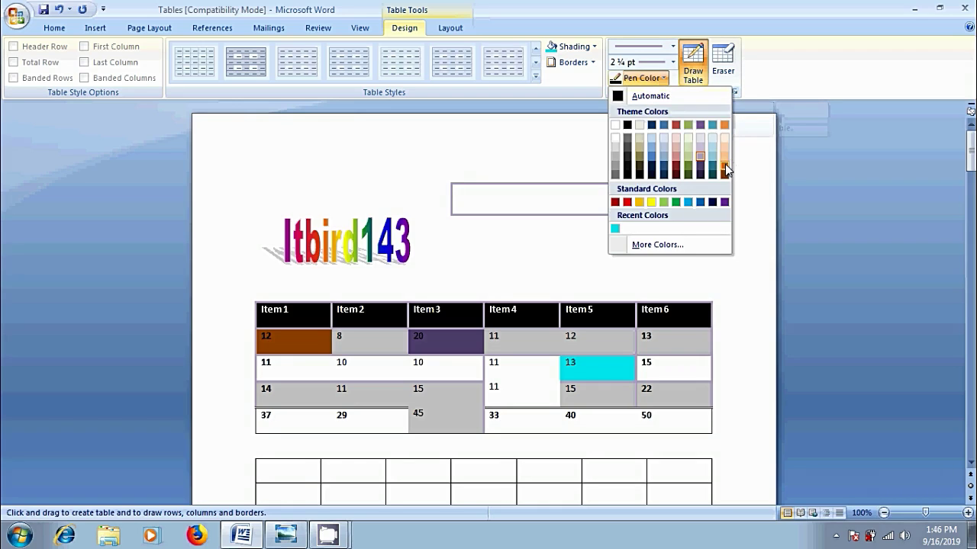
{"action": "left_click", "coordinate": [725, 164]}
{"action": "left_click", "coordinate": [672, 62]}
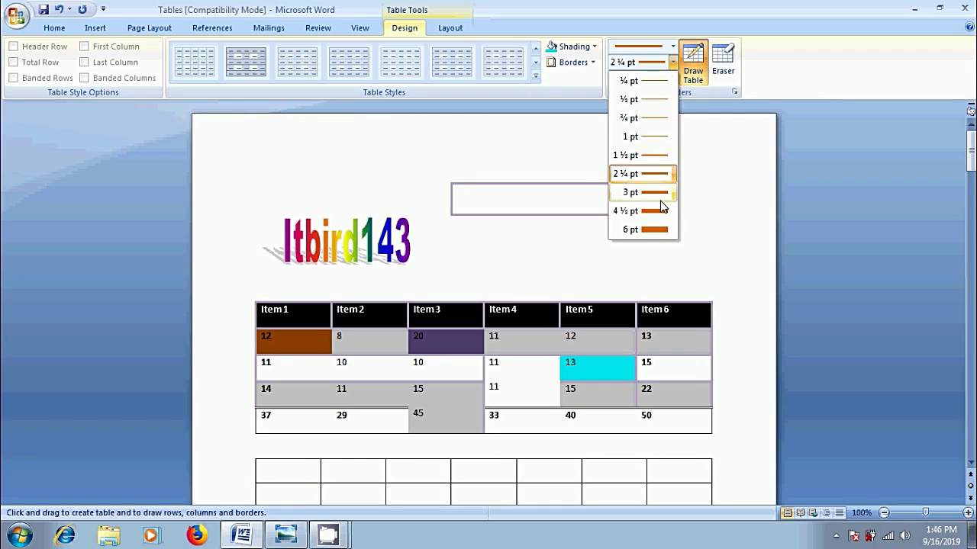
{"action": "left_click", "coordinate": [659, 194]}
{"action": "left_click", "coordinate": [673, 48]}
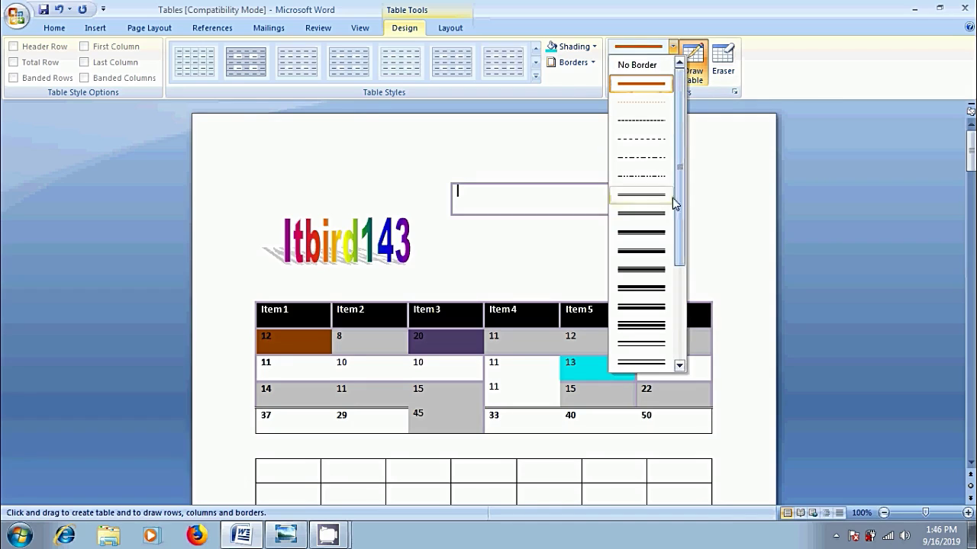
{"action": "left_click", "coordinate": [662, 231]}
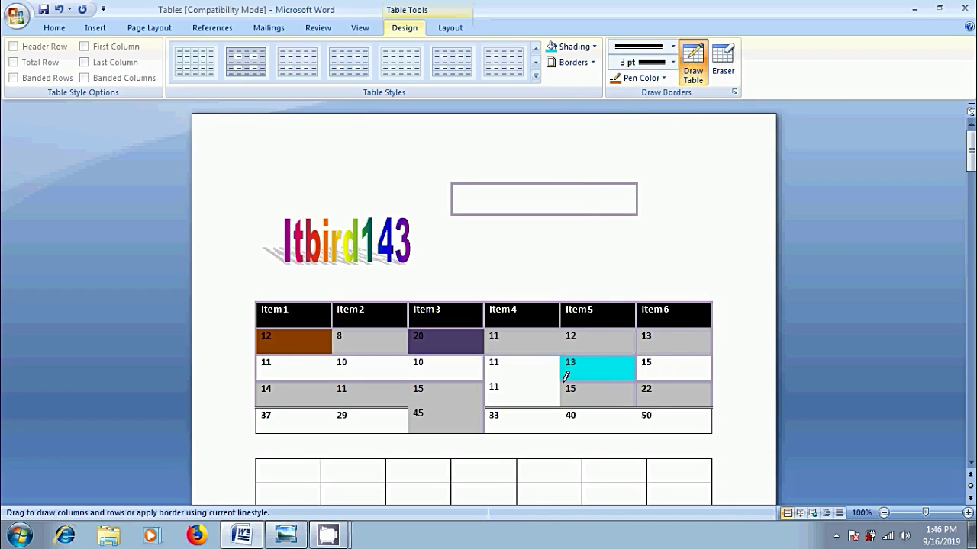
Step: Draw thick orange and black inner borders in the Item table, separating the 15 and 45 cells
{"action": "left_click_drag", "start_coordinate": [558, 376], "coordinate": [489, 384]}
{"action": "left_click", "coordinate": [411, 364]}
{"action": "left_click", "coordinate": [640, 78]}
{"action": "left_click", "coordinate": [722, 171]}
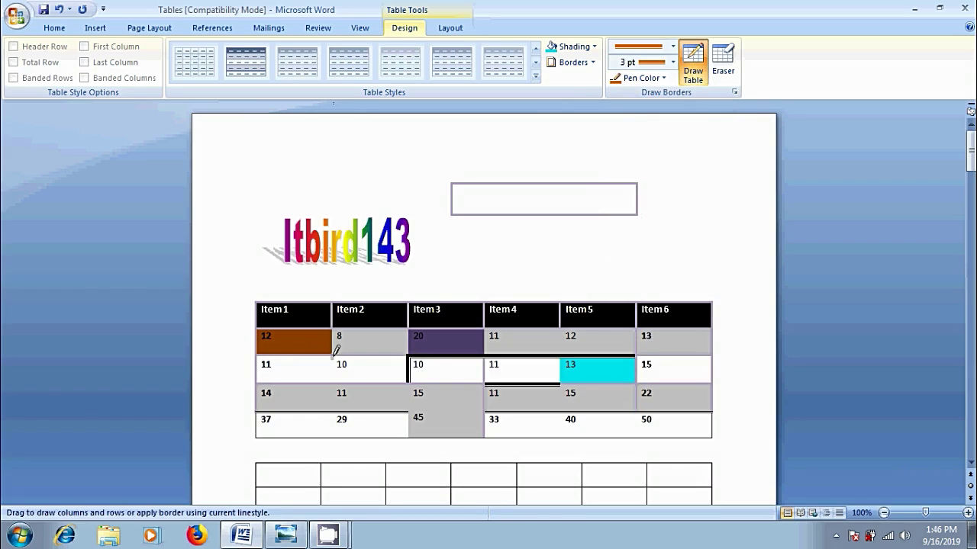
{"action": "left_click_drag", "start_coordinate": [332, 366], "coordinate": [331, 439]}
{"action": "left_click_drag", "start_coordinate": [410, 415], "coordinate": [410, 439]}
{"action": "left_click_drag", "start_coordinate": [496, 412], "coordinate": [412, 412]}
{"action": "left_click_drag", "start_coordinate": [638, 338], "coordinate": [638, 421]}
{"action": "key", "text": "Escape"}
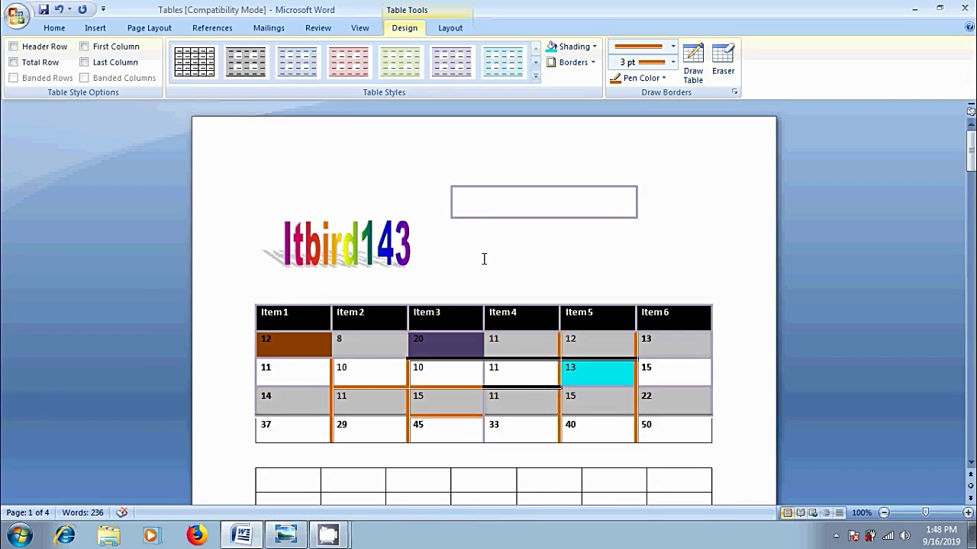
Step: From Table Tools Layout, select the Item2 column, then the whole Item table
{"action": "left_click", "coordinate": [450, 28]}
{"action": "left_click", "coordinate": [382, 377]}
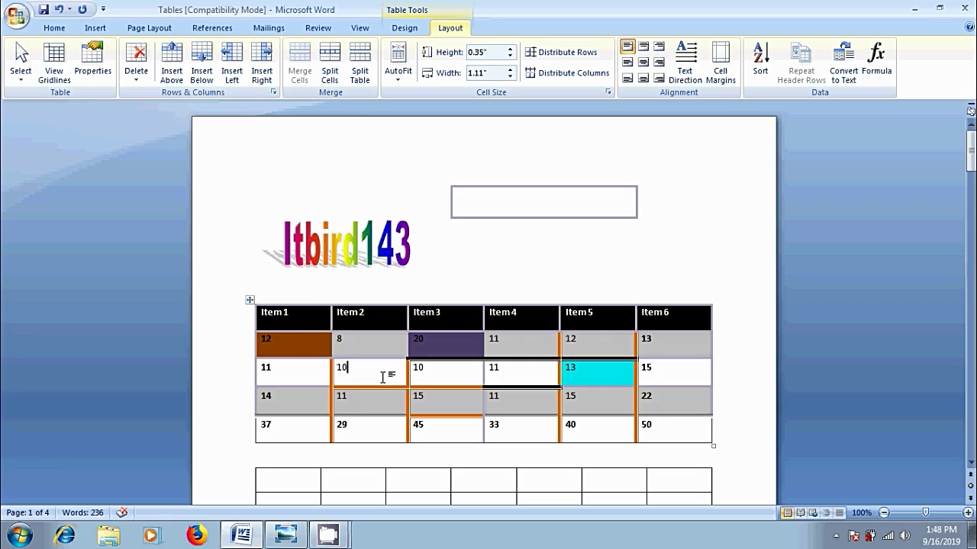
{"action": "left_click", "coordinate": [23, 79]}
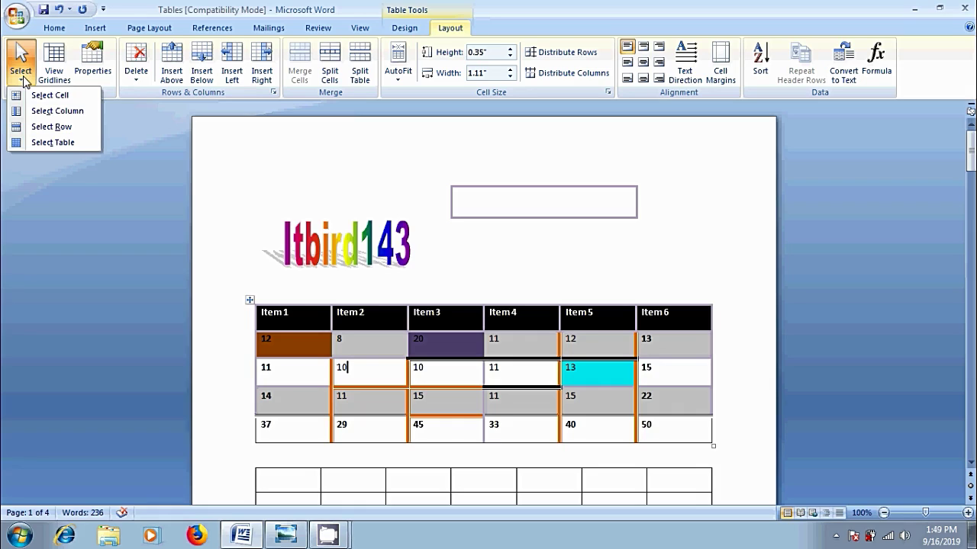
{"action": "left_click", "coordinate": [76, 111]}
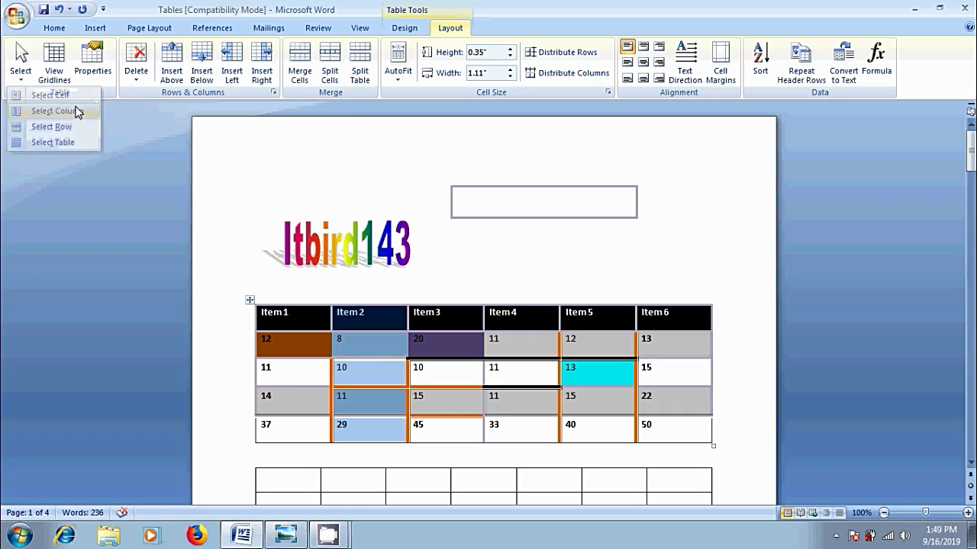
{"action": "left_click", "coordinate": [20, 76]}
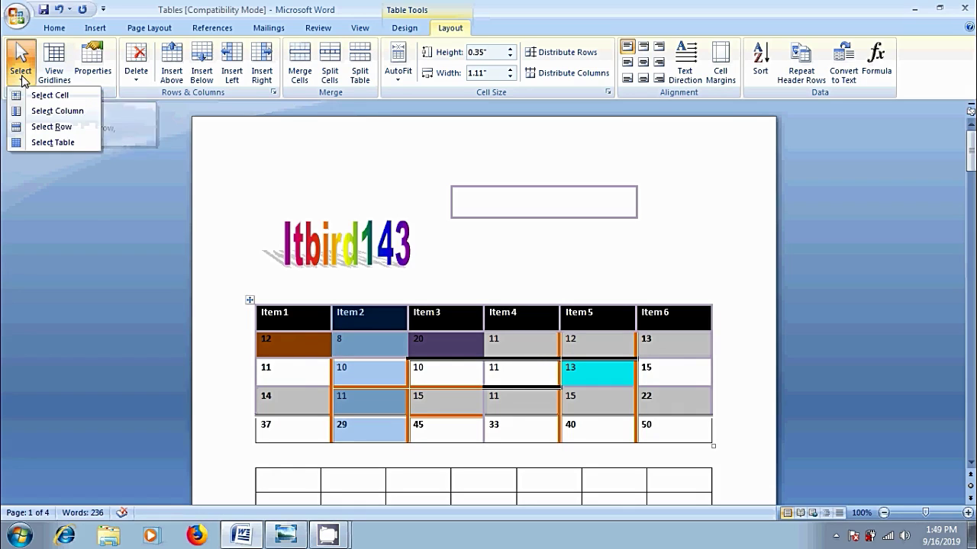
{"action": "left_click", "coordinate": [69, 142]}
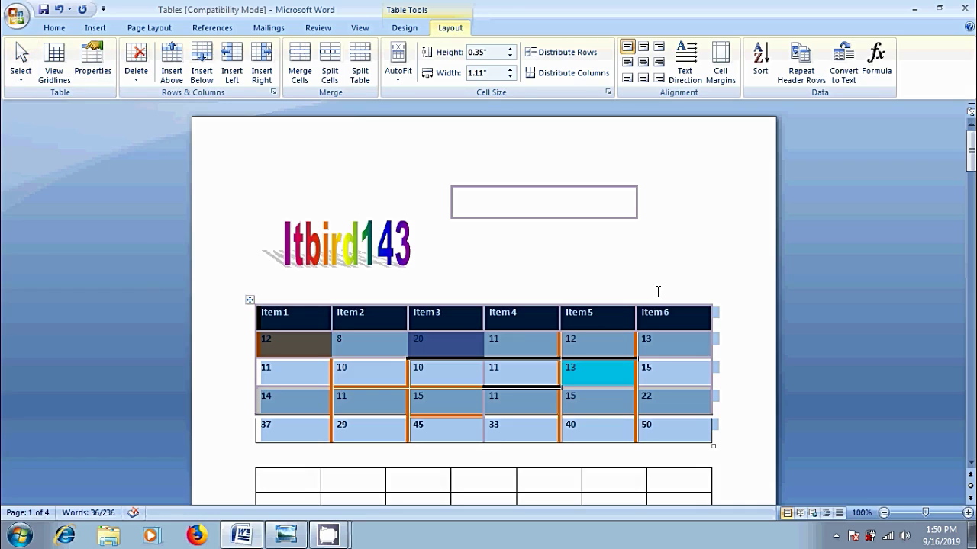
{"action": "scroll", "coordinate": [657, 291], "scroll_direction": "down", "scroll_amount": 5}
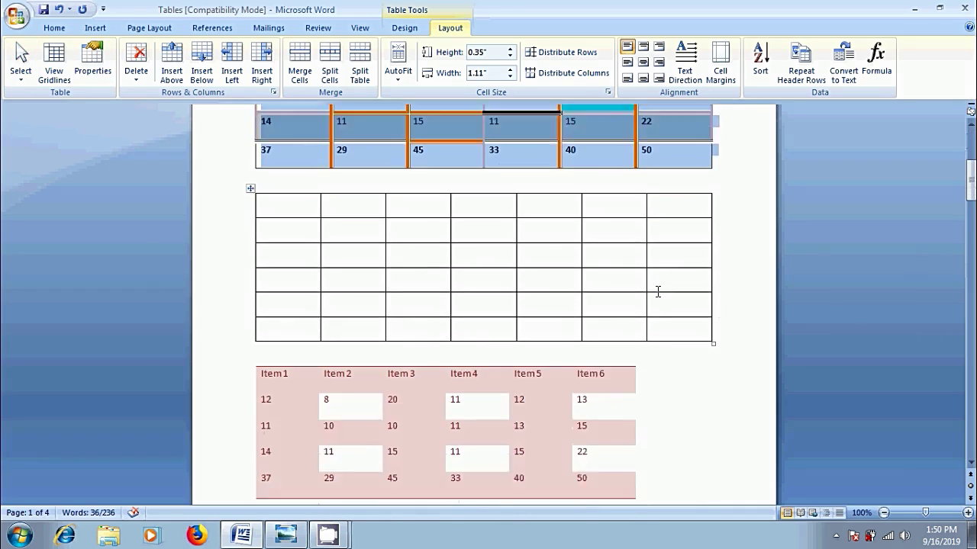
{"action": "scroll", "coordinate": [657, 292], "scroll_direction": "down", "scroll_amount": 1}
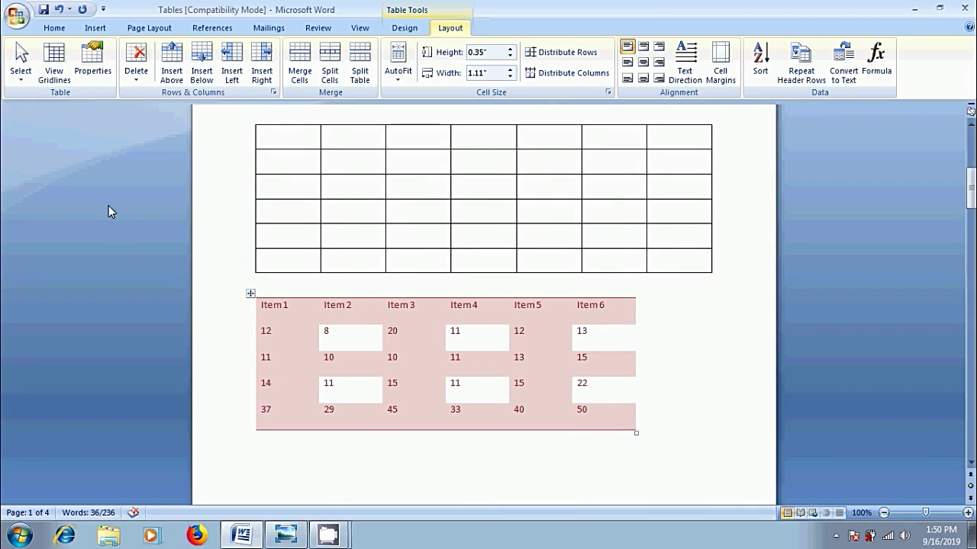
{"action": "left_click", "coordinate": [55, 70]}
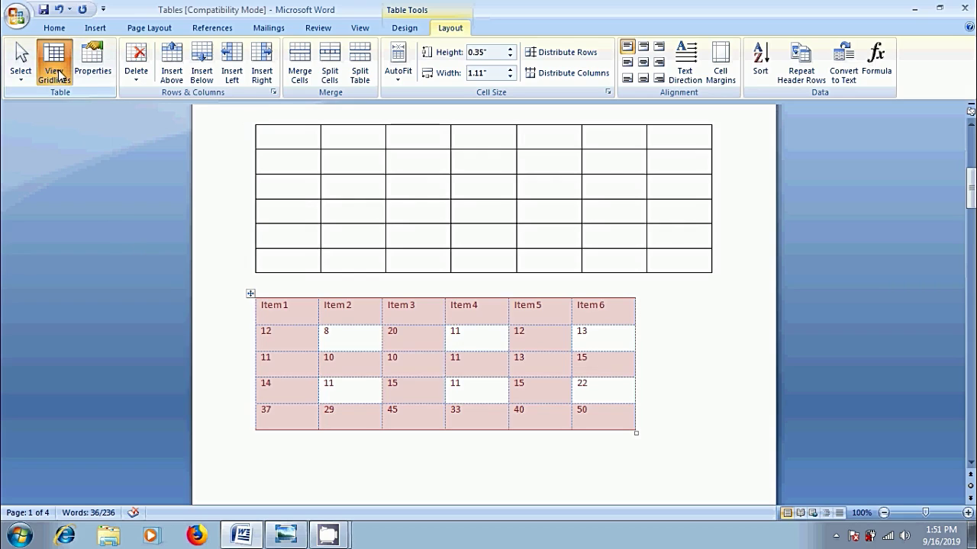
{"action": "left_click", "coordinate": [58, 74]}
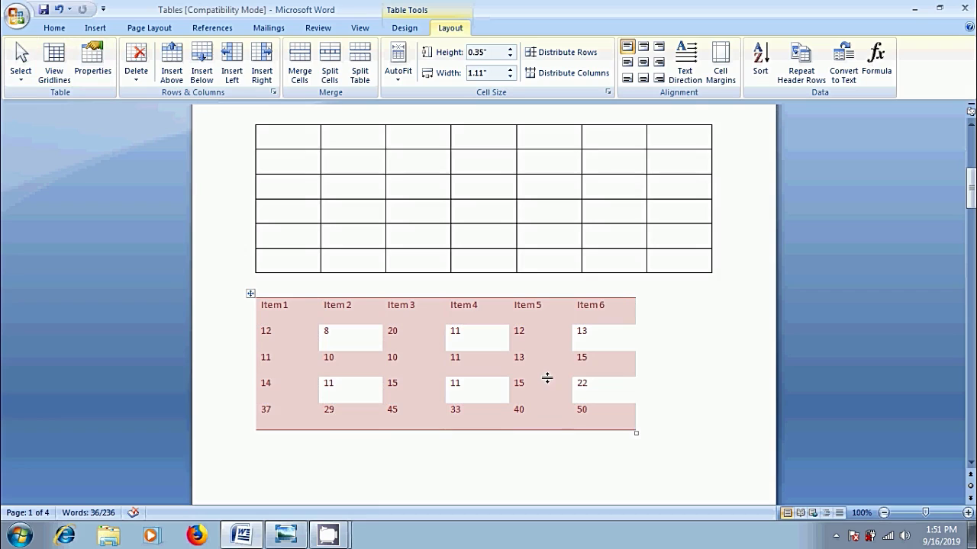
Step: In Table Properties, give the pink table a 6" preferred width and Center alignment
{"action": "left_click", "coordinate": [291, 305]}
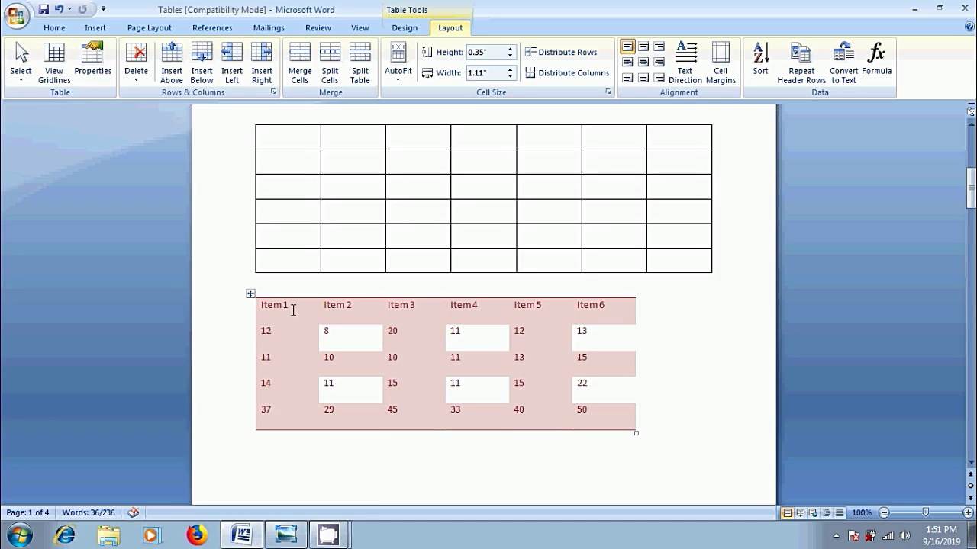
{"action": "left_click", "coordinate": [93, 70]}
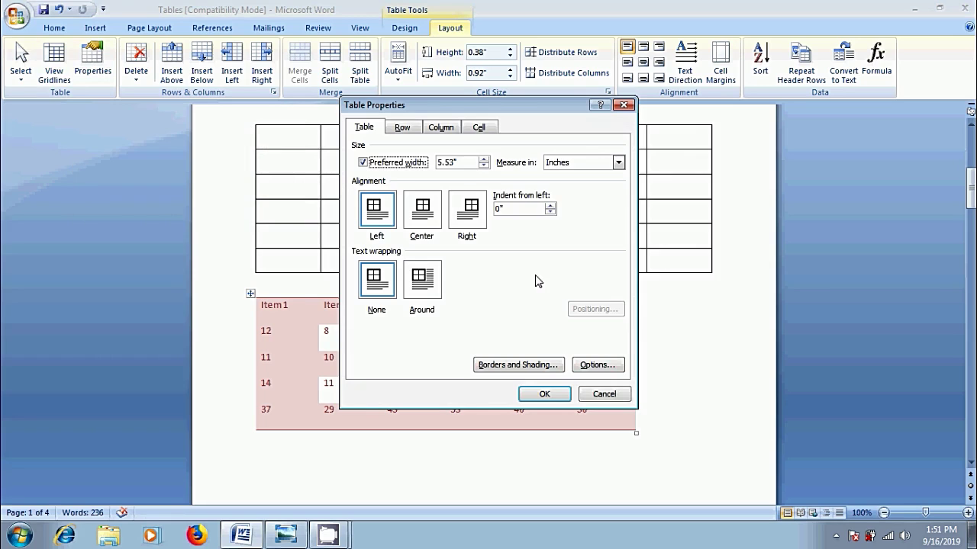
{"action": "left_click_drag", "start_coordinate": [517, 106], "coordinate": [821, 129]}
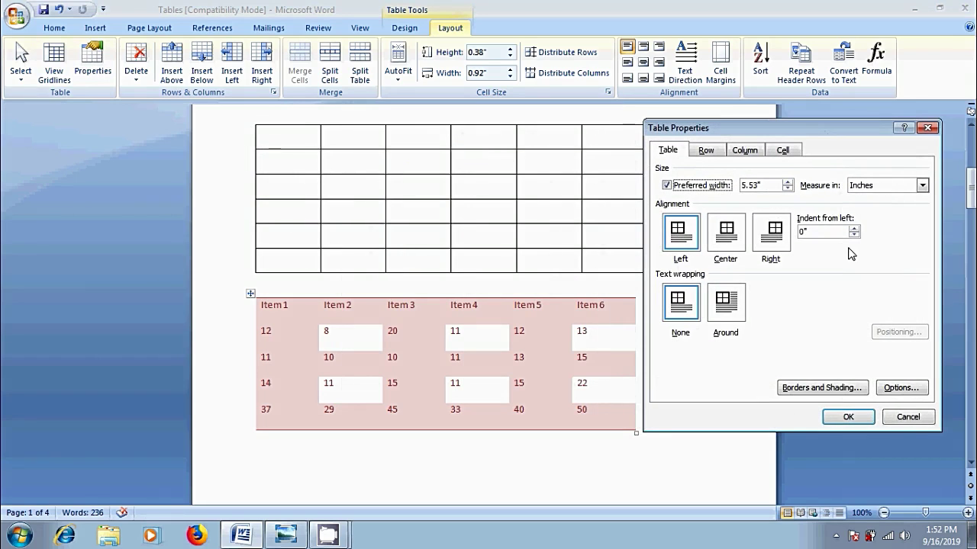
{"action": "left_click", "coordinate": [746, 184]}
{"action": "key", "text": "Delete"}
{"action": "key", "text": "Delete"}
{"action": "key", "text": "Delete"}
{"action": "left_click", "coordinate": [785, 184]}
{"action": "left_click", "coordinate": [727, 236]}
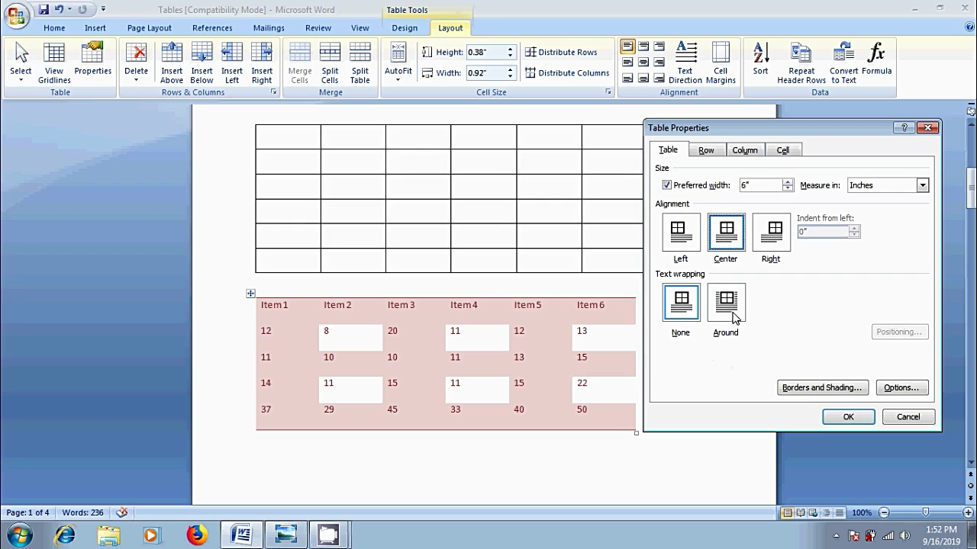
Step: Set the pink table's first row height to 1.1" and second row to 0.8"
{"action": "left_click", "coordinate": [706, 151]}
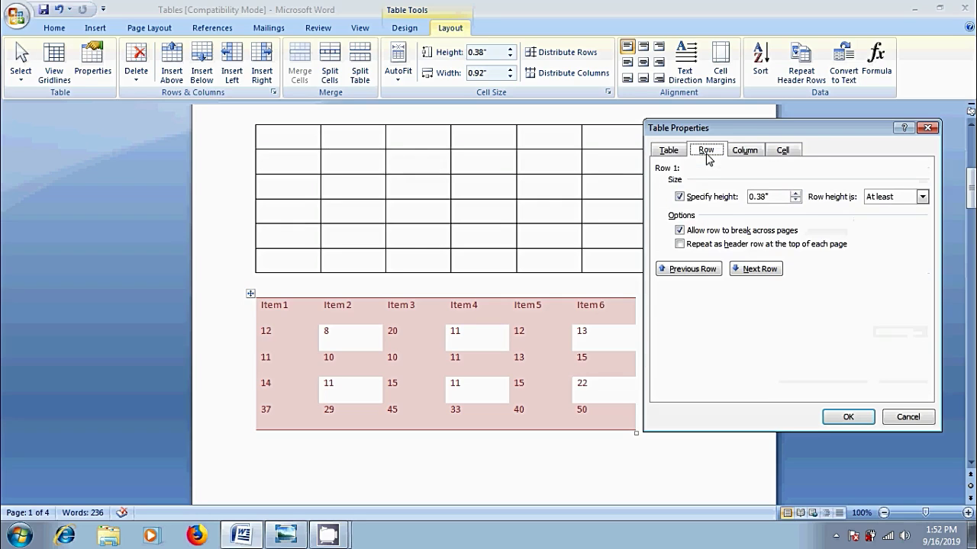
{"action": "left_click", "coordinate": [794, 193]}
{"action": "left_click", "coordinate": [794, 193]}
{"action": "left_click", "coordinate": [794, 193]}
{"action": "left_click", "coordinate": [794, 193]}
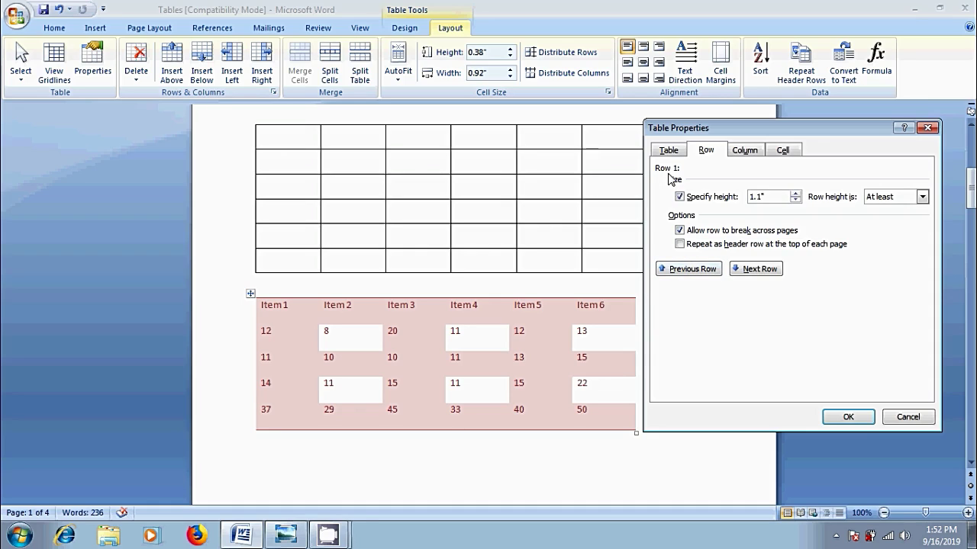
{"action": "left_click", "coordinate": [776, 271]}
{"action": "left_click", "coordinate": [794, 193]}
{"action": "left_click", "coordinate": [795, 193]}
{"action": "left_click", "coordinate": [794, 193]}
{"action": "left_click", "coordinate": [794, 193]}
{"action": "left_click", "coordinate": [794, 193]}
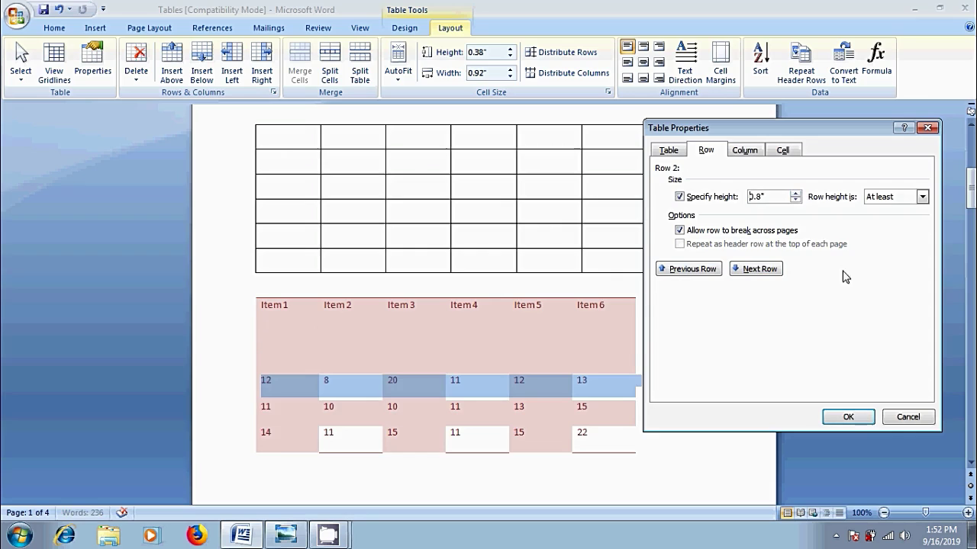
Step: Give the pink table's columns a preferred width of 1.4"
{"action": "left_click", "coordinate": [755, 151]}
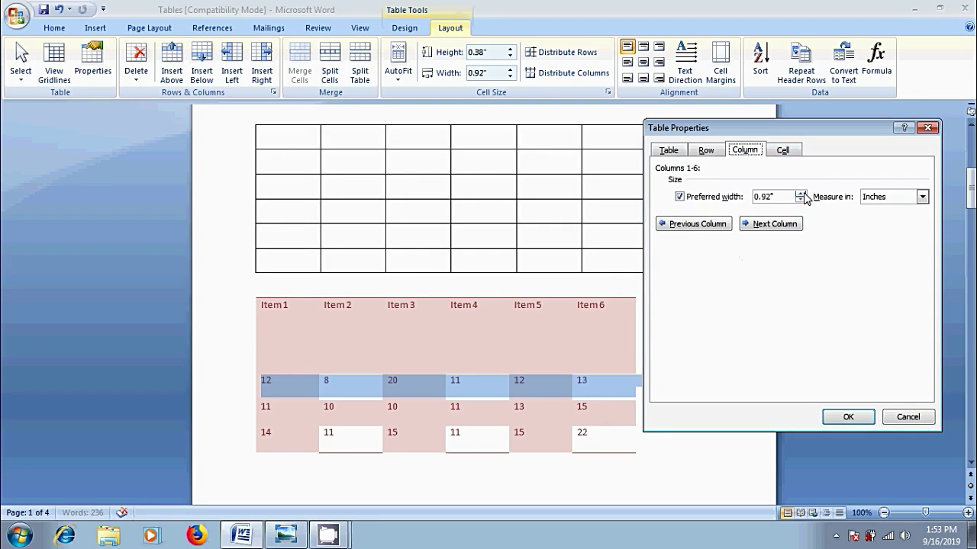
{"action": "left_click", "coordinate": [799, 194]}
{"action": "left_click", "coordinate": [799, 194]}
{"action": "left_click", "coordinate": [800, 194]}
{"action": "left_click", "coordinate": [799, 194]}
{"action": "left_click", "coordinate": [799, 194]}
{"action": "left_click", "coordinate": [785, 226]}
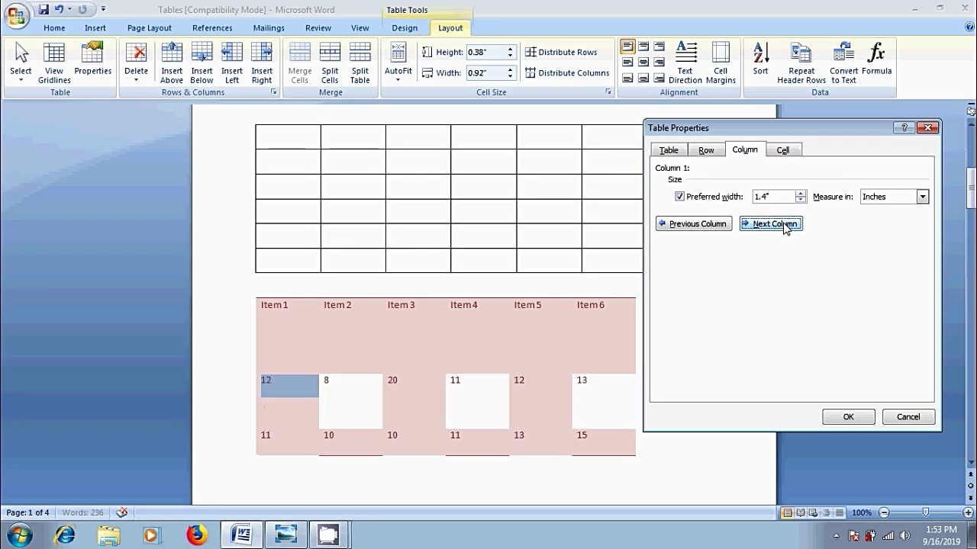
{"action": "left_click", "coordinate": [786, 226]}
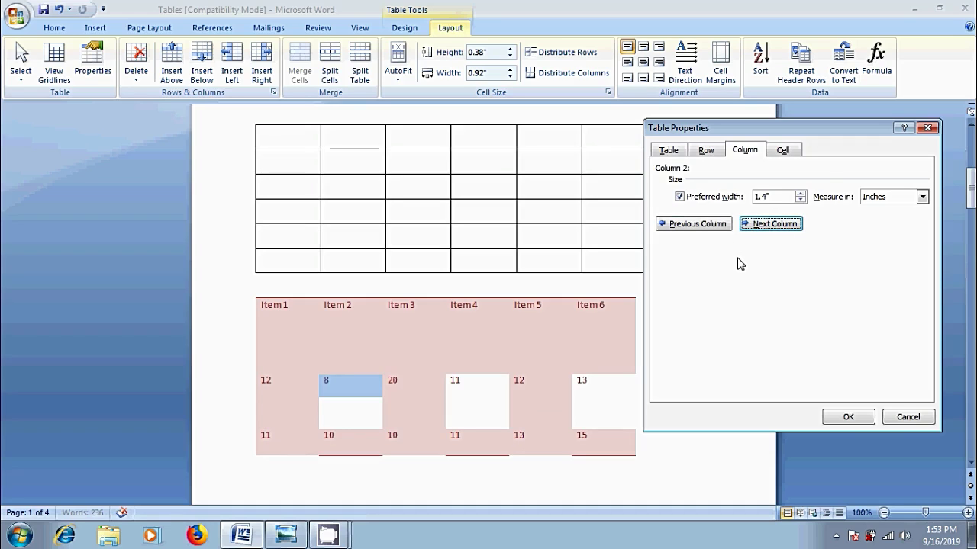
{"action": "left_click", "coordinate": [703, 227]}
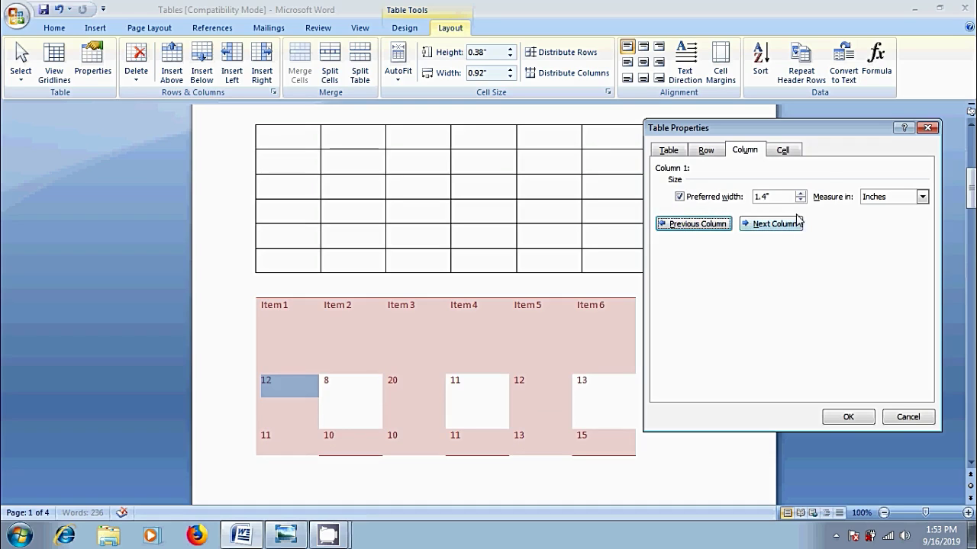
{"action": "left_click", "coordinate": [783, 150]}
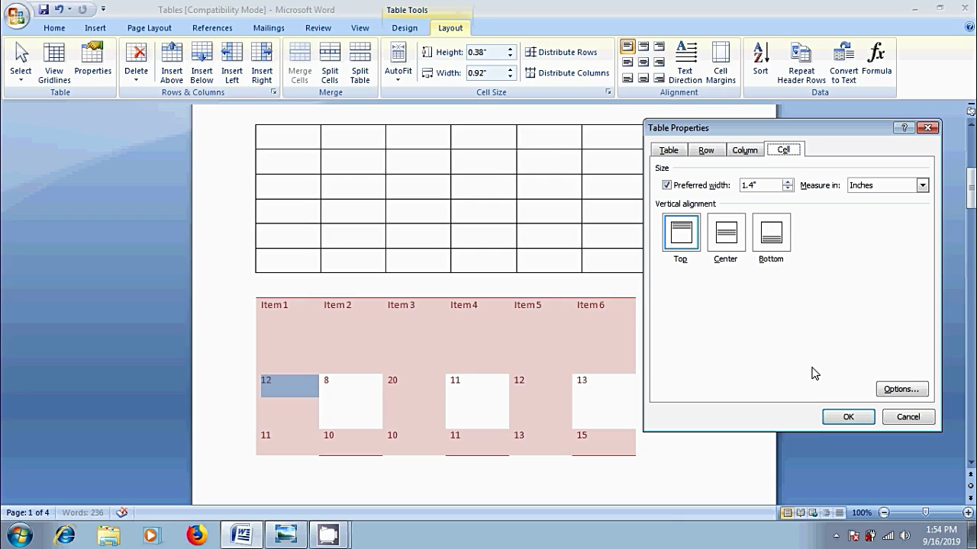
Step: Apply then undo the resizing, and minimise Photo Viewer and Word to show the desktop
{"action": "left_click", "coordinate": [847, 417]}
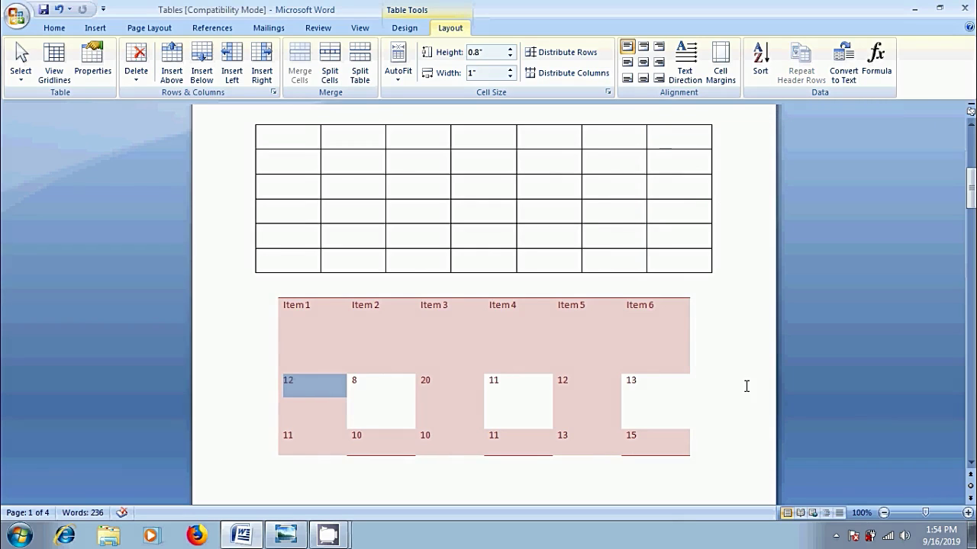
{"action": "key", "text": "ctrl+z"}
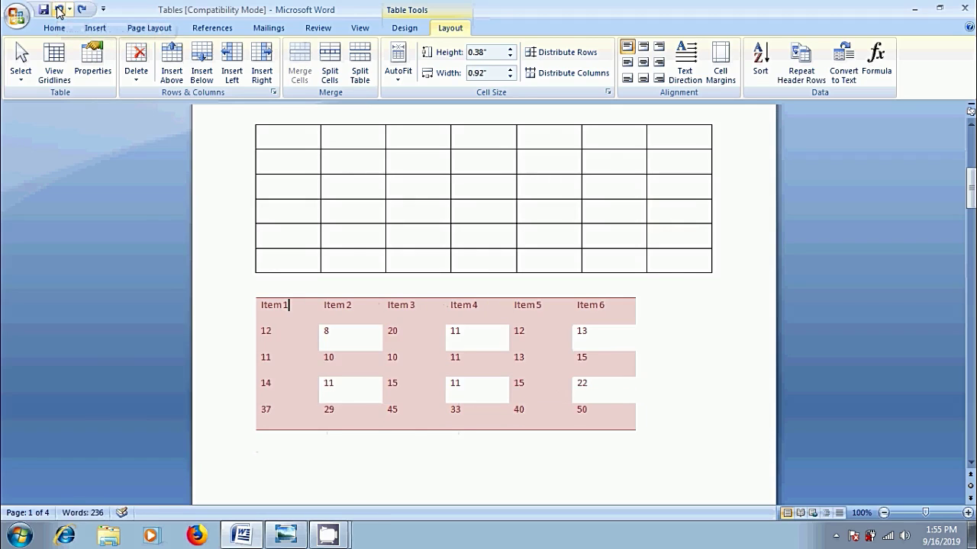
{"action": "left_click", "coordinate": [284, 534]}
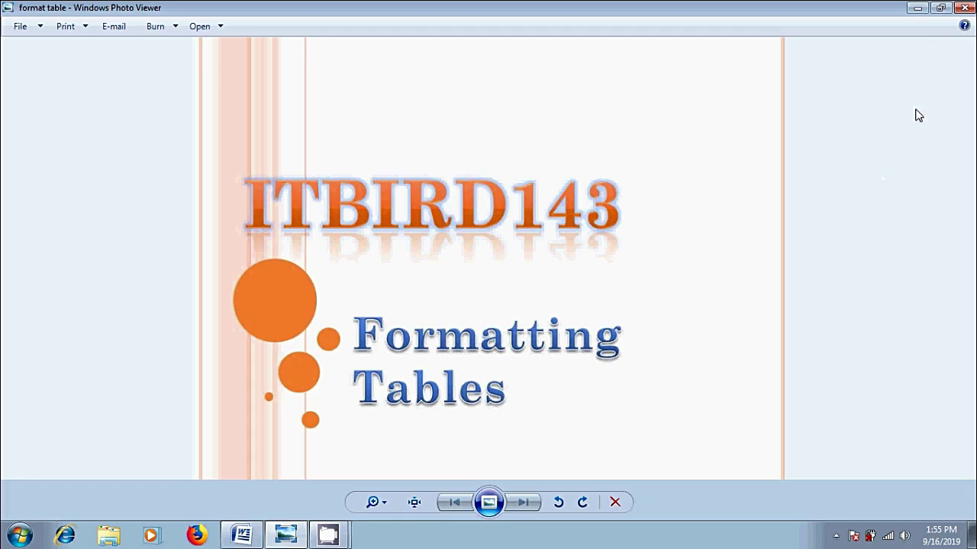
{"action": "left_click", "coordinate": [918, 7]}
{"action": "left_click", "coordinate": [917, 8]}
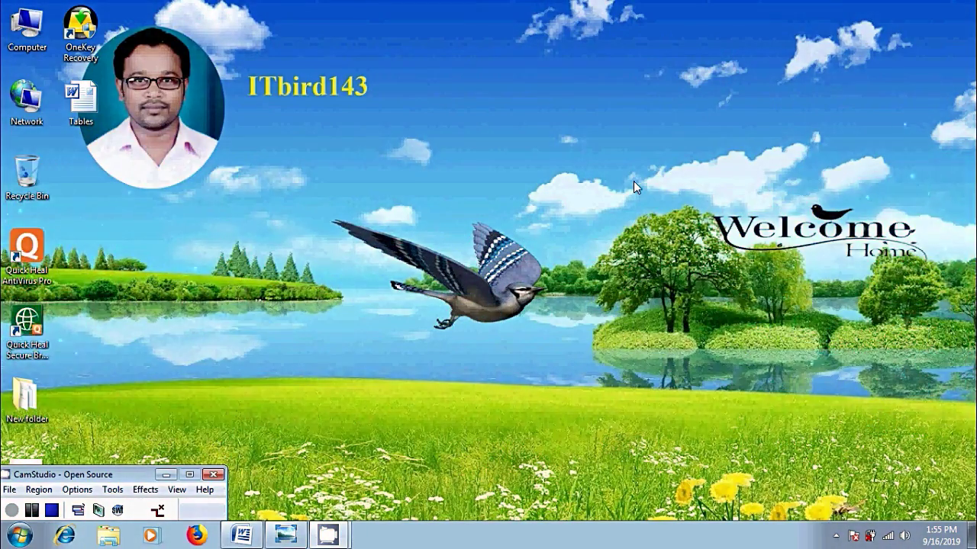